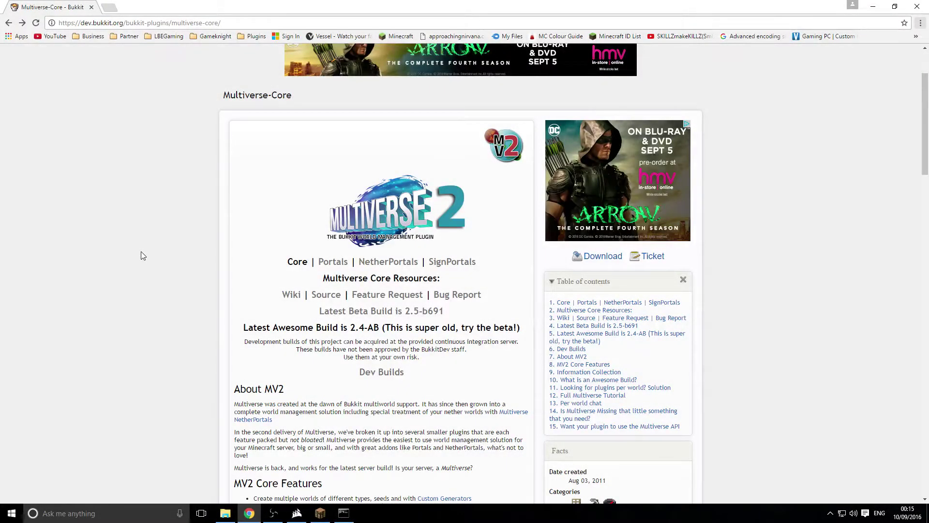
# Open the recent 2.5-b717 file of Multiverse-Core, check its supported version in the change log, and download the jar.
pyautogui.scroll(-3, 187, 243)
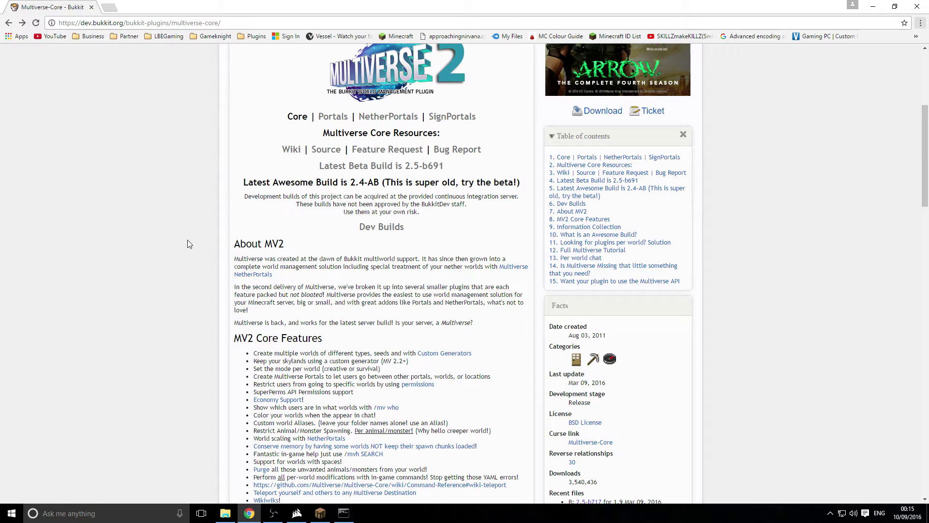
pyautogui.scroll(2, 174, 236)
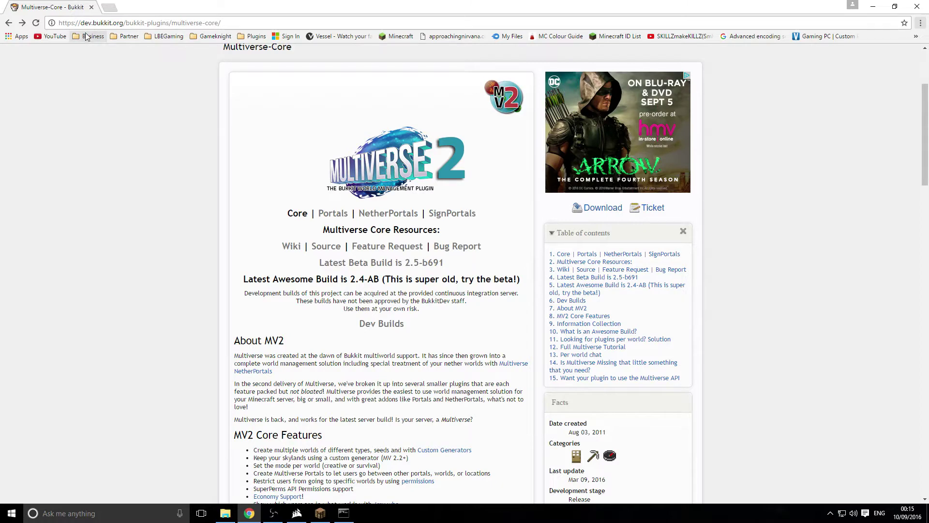
pyautogui.scroll(-7, 122, 116)
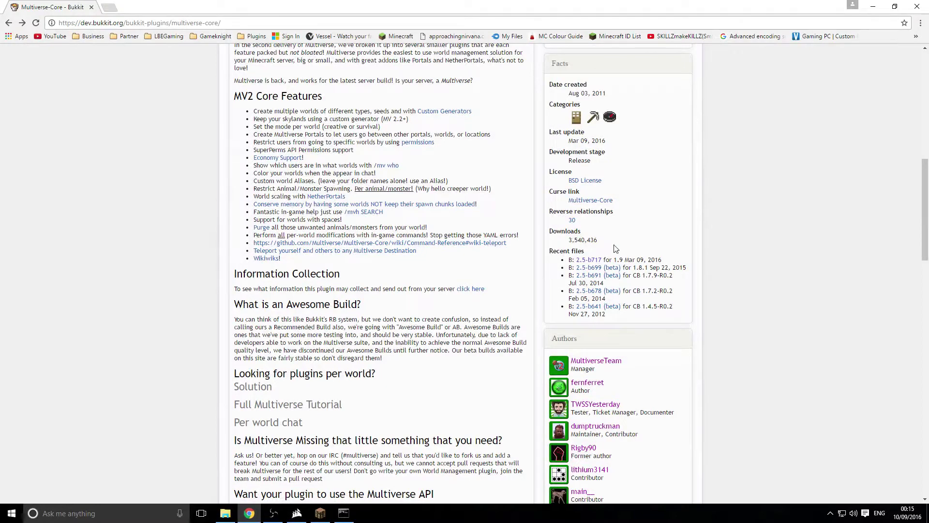
pyautogui.click(591, 262)
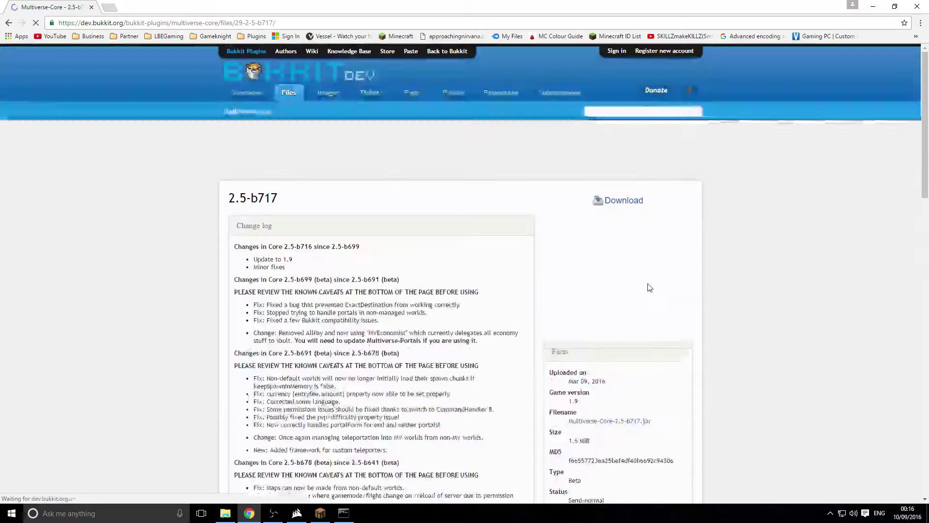
pyautogui.doubleClick(285, 259)
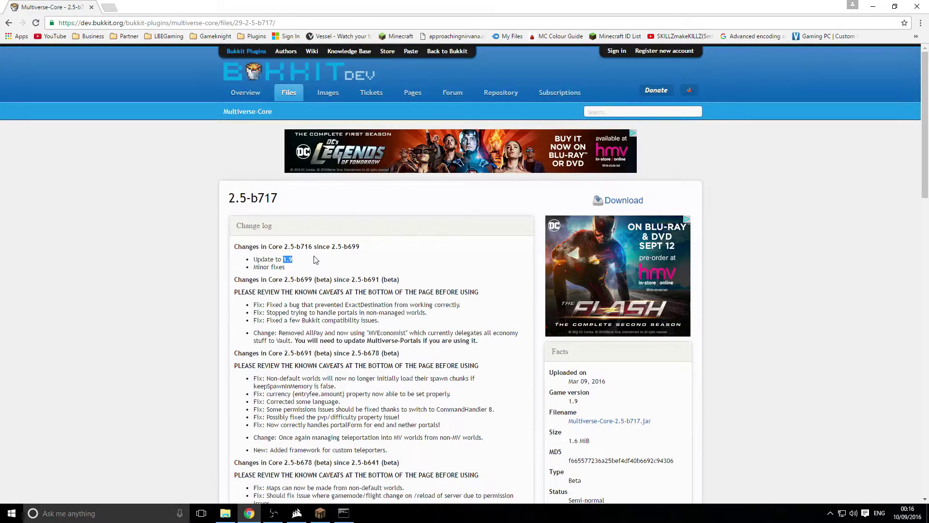
pyautogui.click(624, 201)
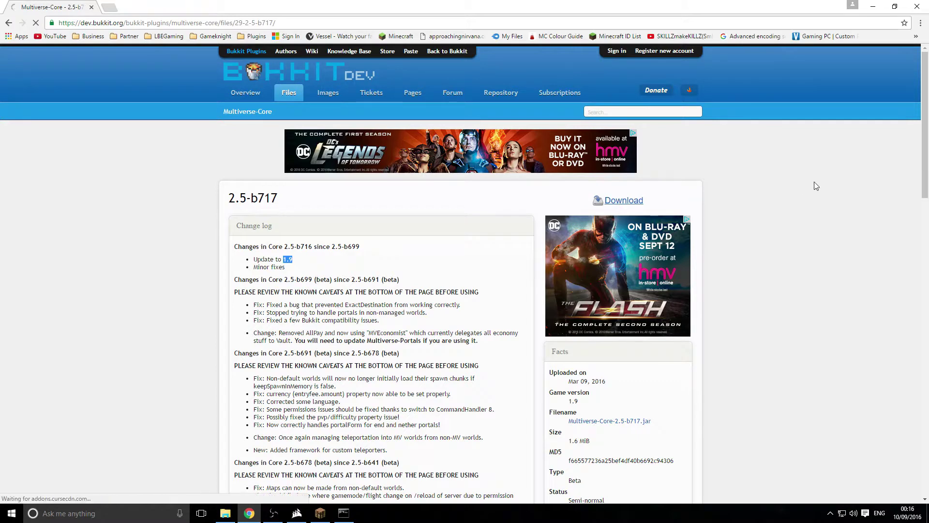
pyautogui.click(186, 491)
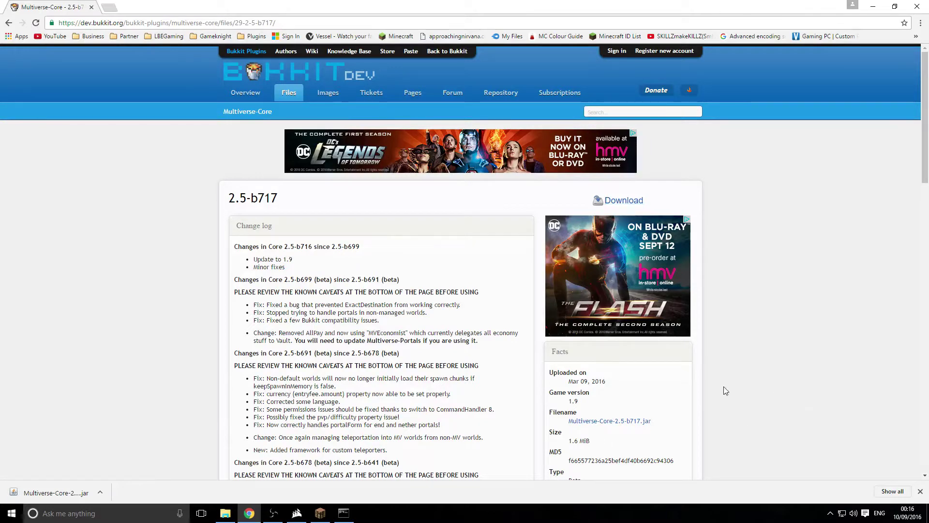
# Switch to File Explorer, open Test Server 1's plugins folder and locate the Multiverse-Core-2.5-b717 jar in it.
pyautogui.scroll(-3, 604, 399)
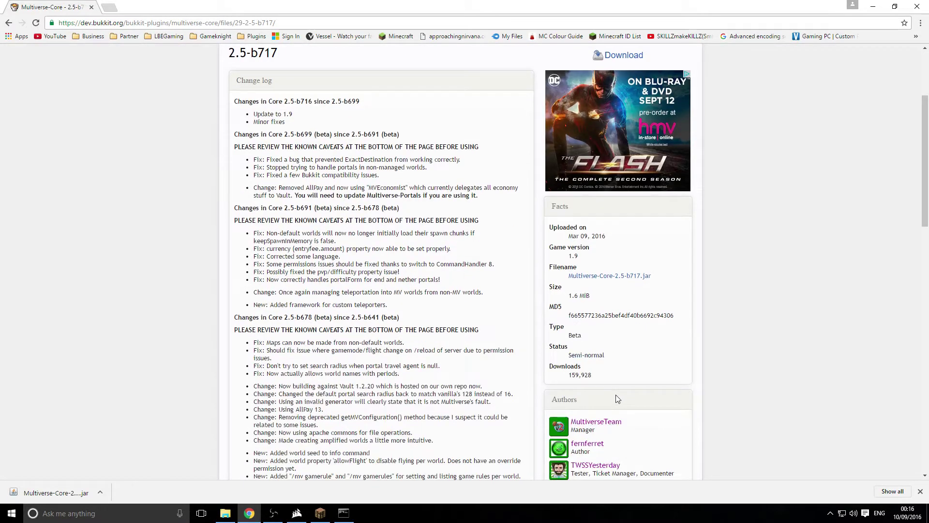
pyautogui.scroll(3, 283, 342)
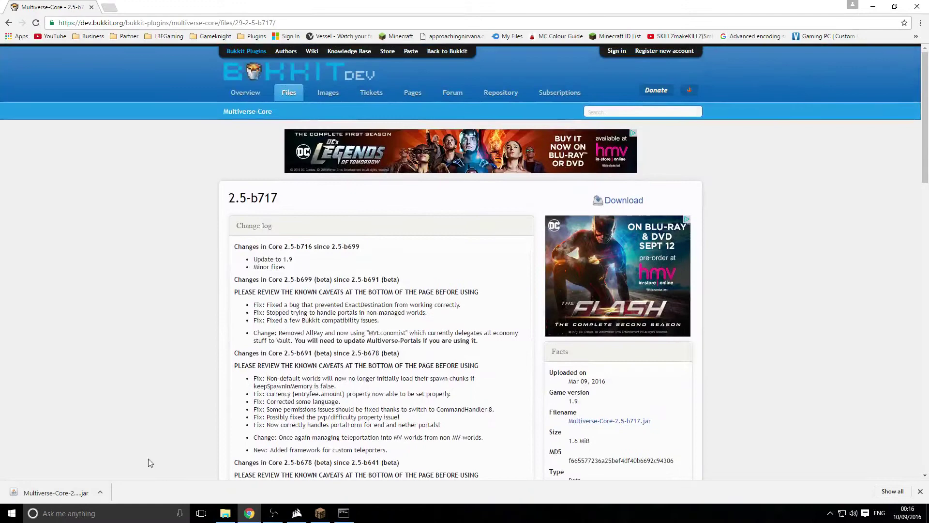
pyautogui.moveTo(38, 495); pyautogui.dragTo(121, 73)
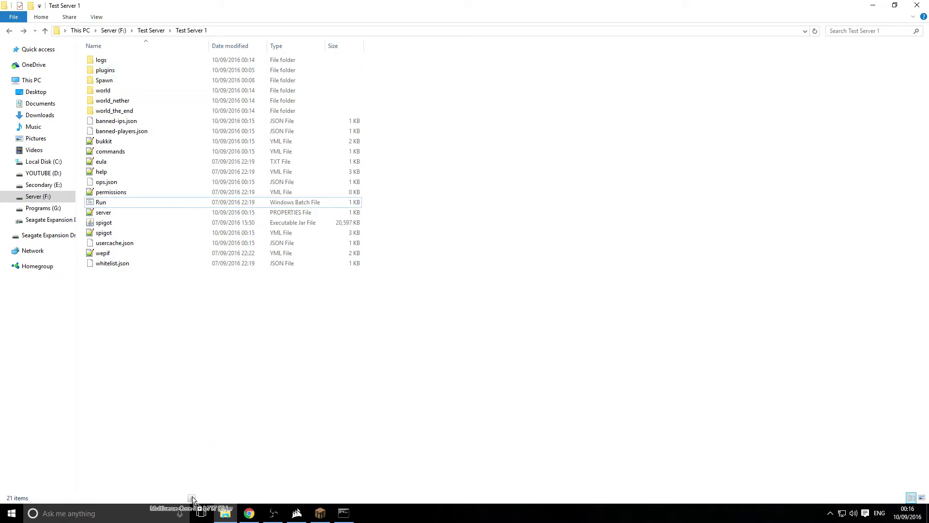
pyautogui.doubleClick(105, 70)
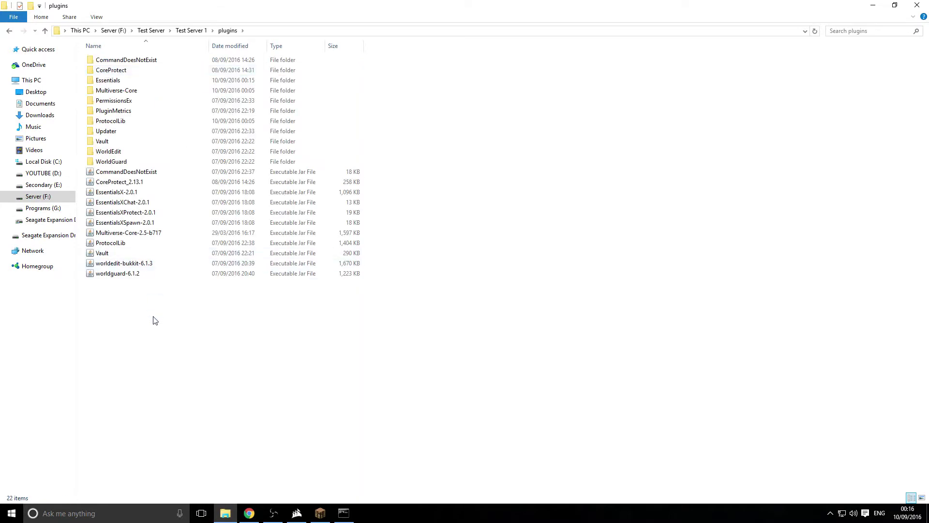
pyautogui.click(129, 234)
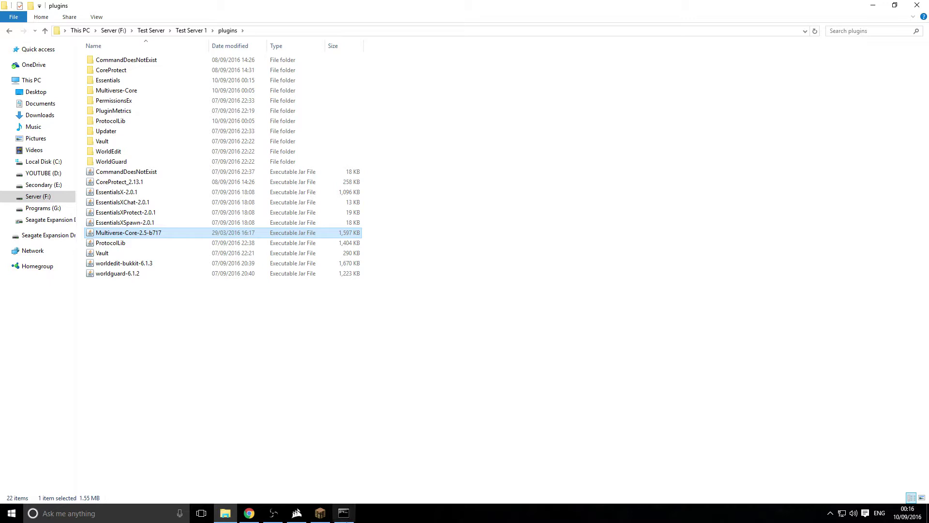
pyautogui.click(344, 513)
pyautogui.click(164, 328)
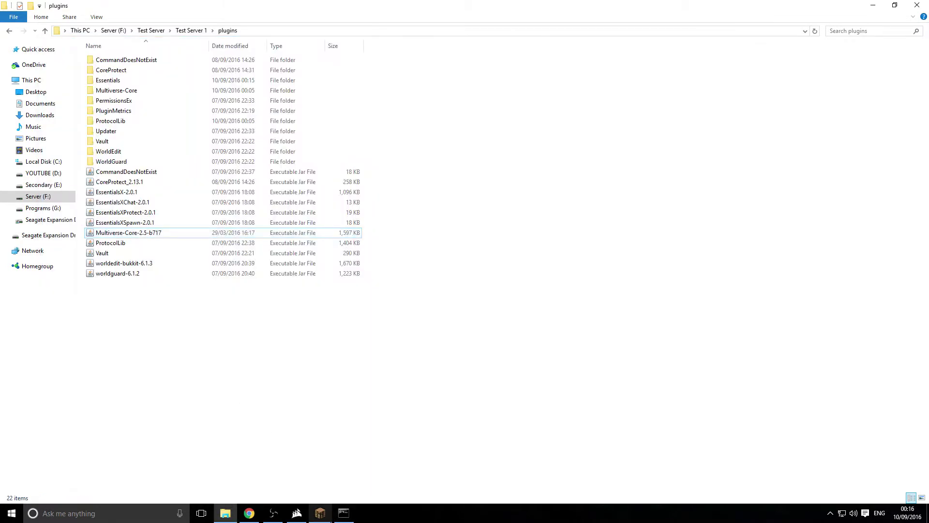
# Switch to Minecraft and set the world time to 0 with a chat command.
pyautogui.click(320, 513)
pyautogui.doubleClick(554, 141)
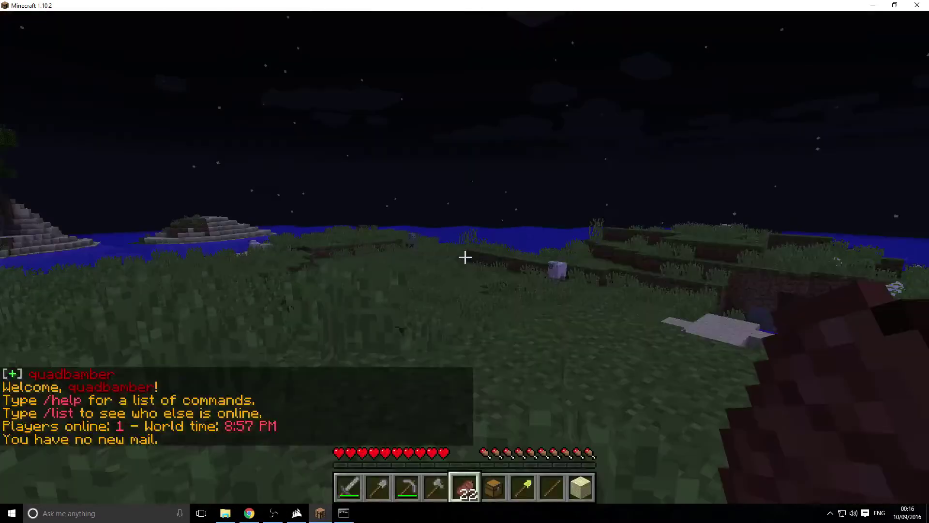
pyautogui.press('/')
pyautogui.write('ti')
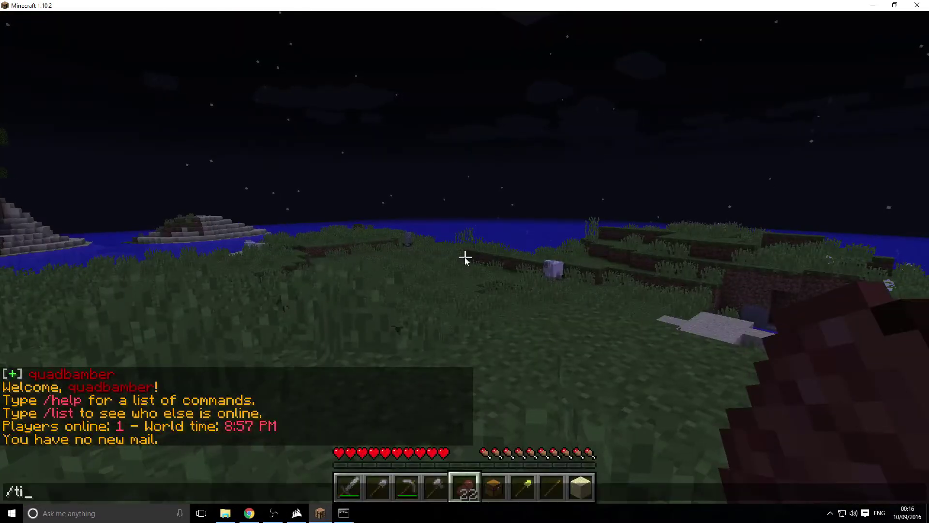
pyautogui.write('me set 0')
pyautogui.press('Return')
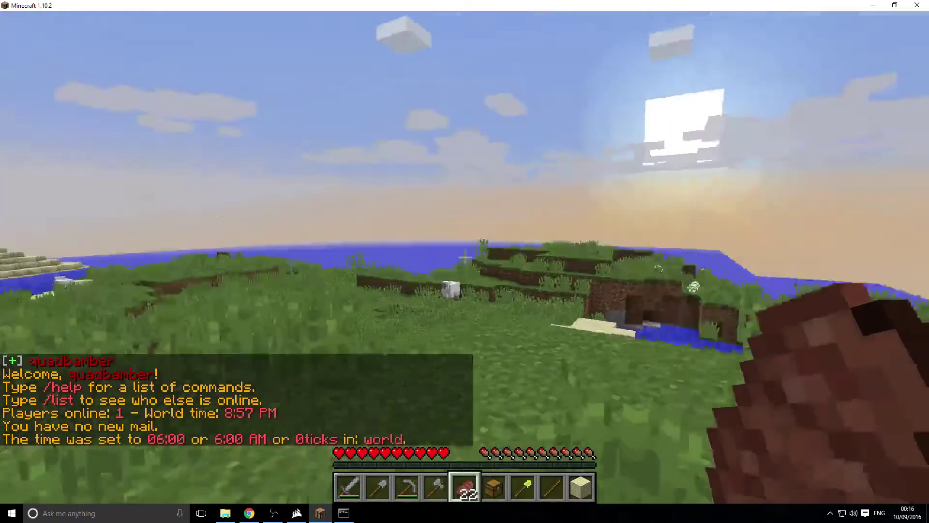
# Select the stick in the eighth hotbar slot and show the Multiverse help with /mv.
pyautogui.press('8')
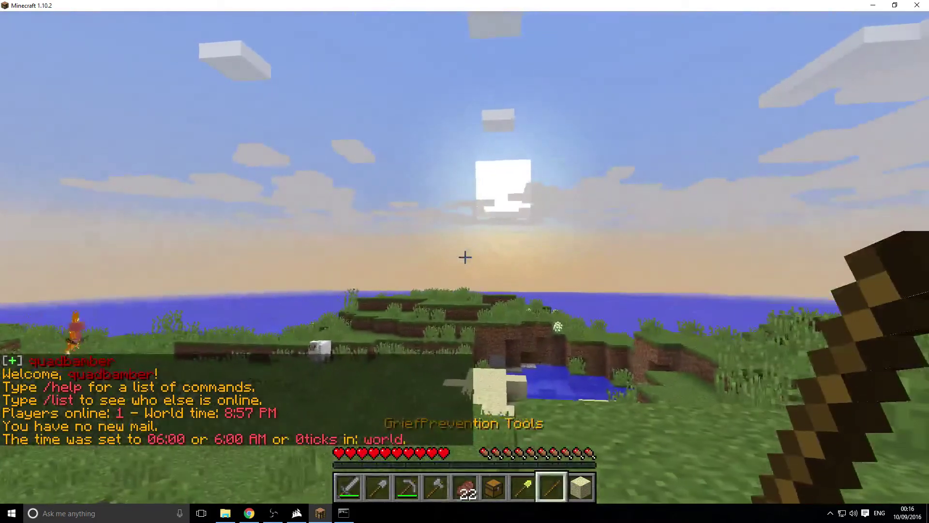
pyautogui.press('/')
pyautogui.write('mv')
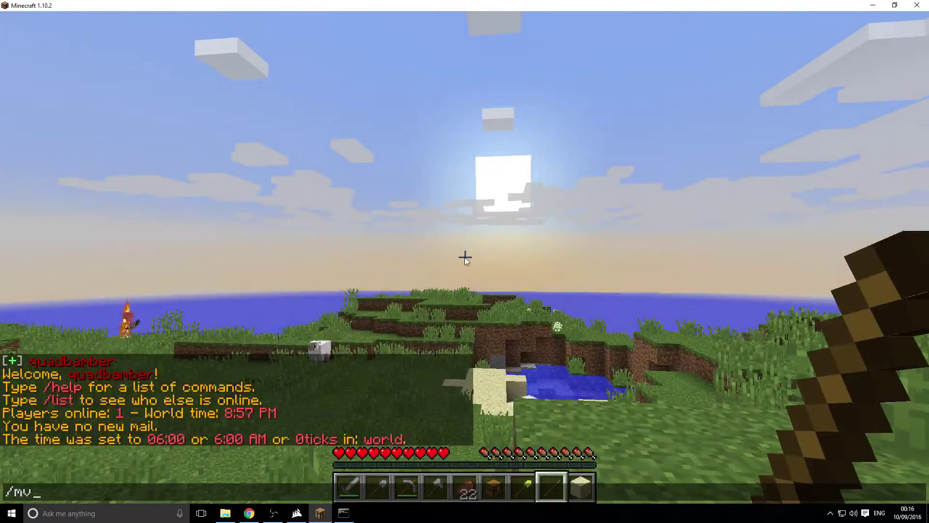
pyautogui.press('Return')
# Show the usage help for the Multiverse create command with /mv create ?
pyautogui.press('t')
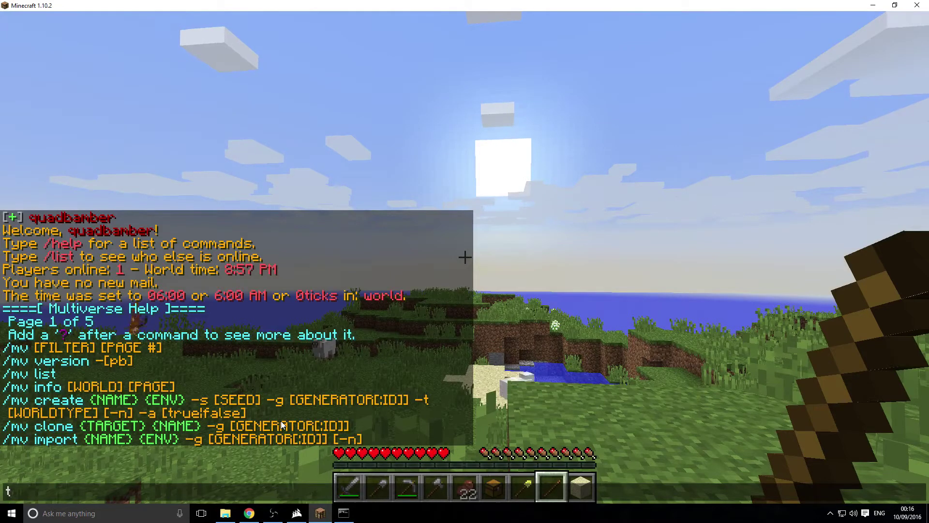
pyautogui.write('/mv ')
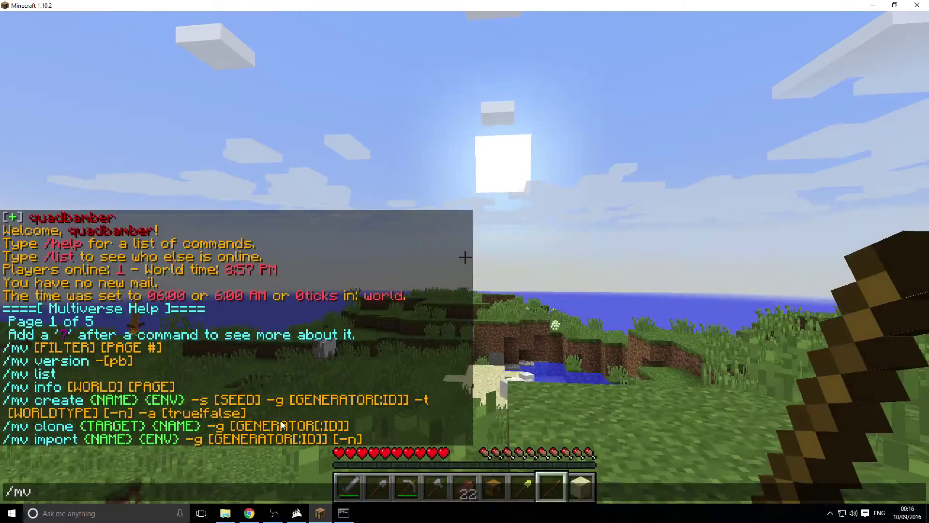
pyautogui.write('create ?')
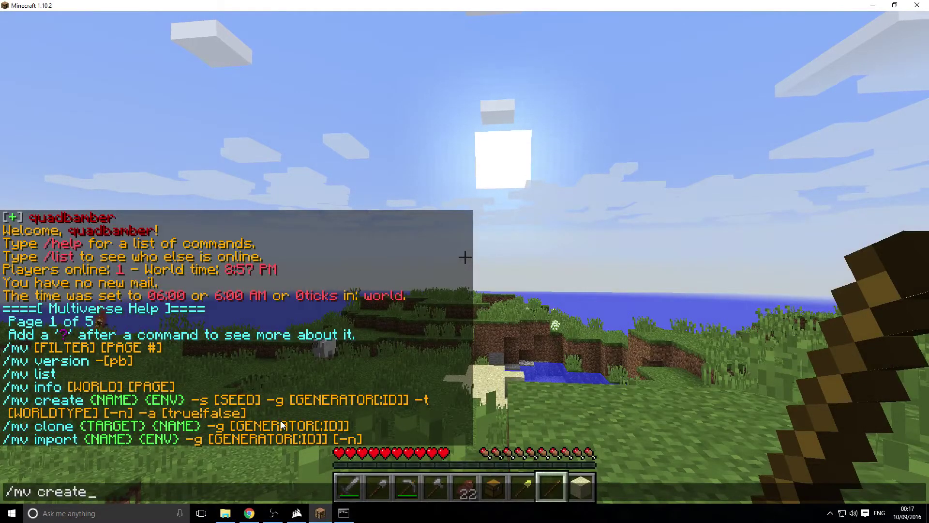
pyautogui.press('Return')
# Create a flat world named world2 with the normal environment using /mv create world2 normal -t flat.
pyautogui.press('t')
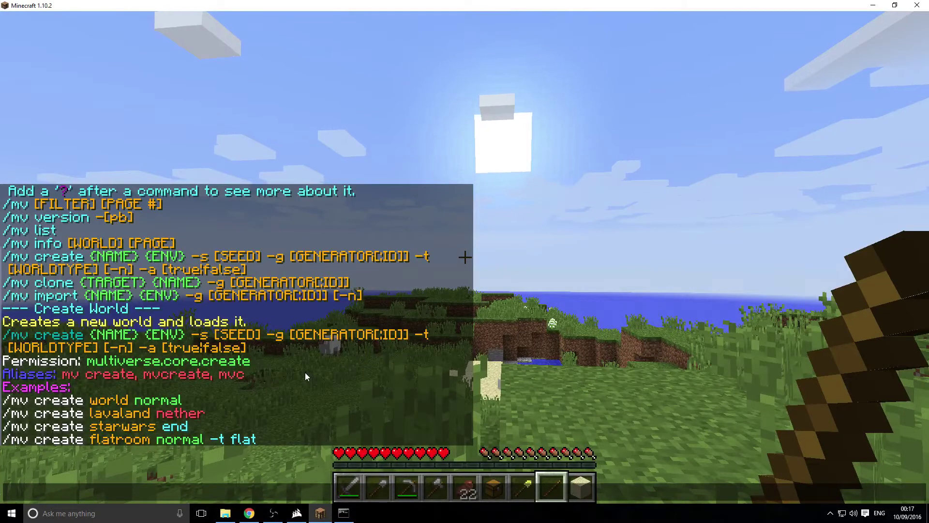
pyautogui.write('/mv create')
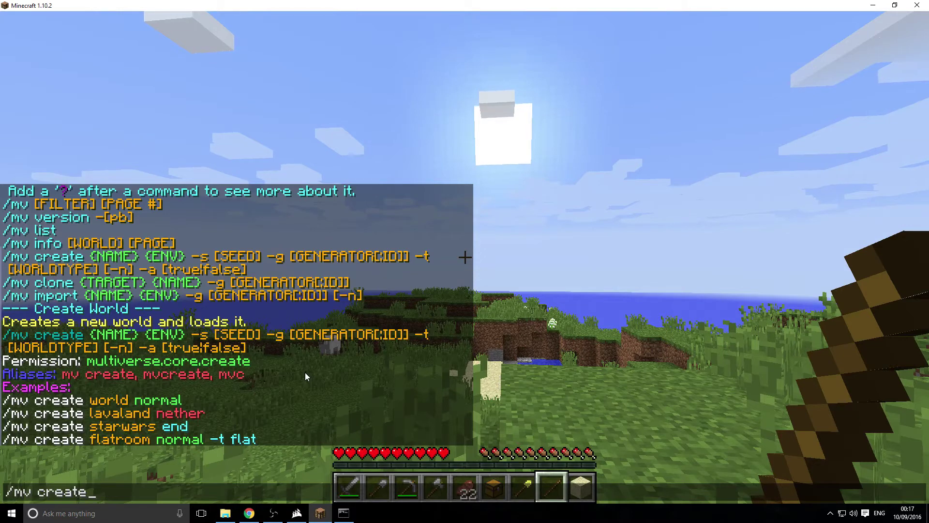
pyautogui.write(' world')
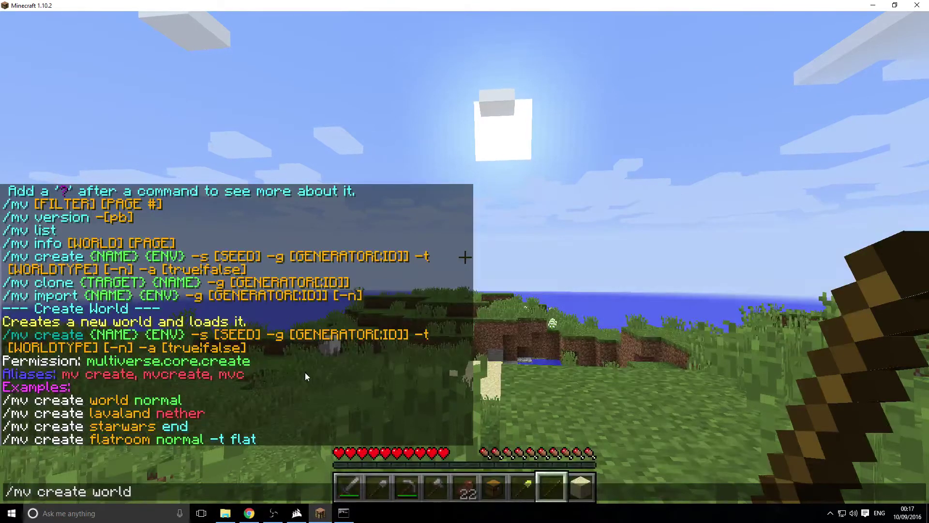
pyautogui.write('2 no')
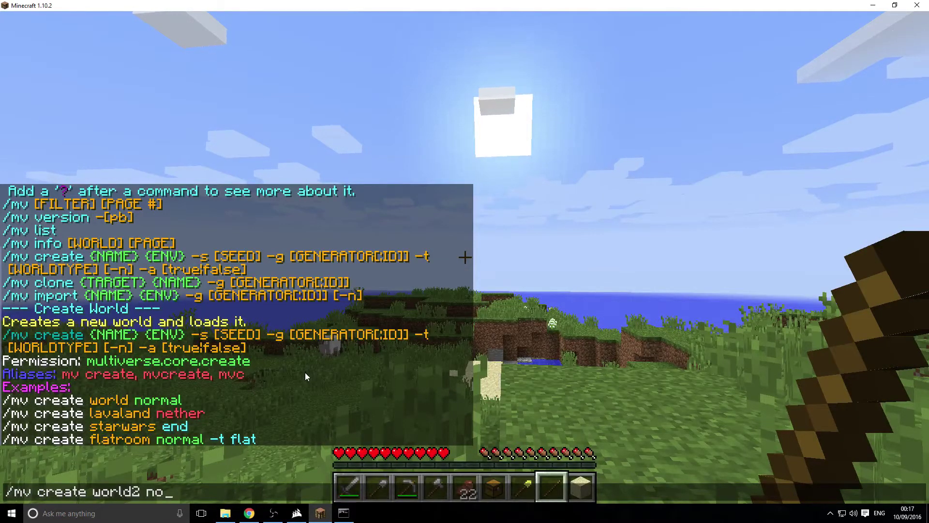
pyautogui.write('rma')
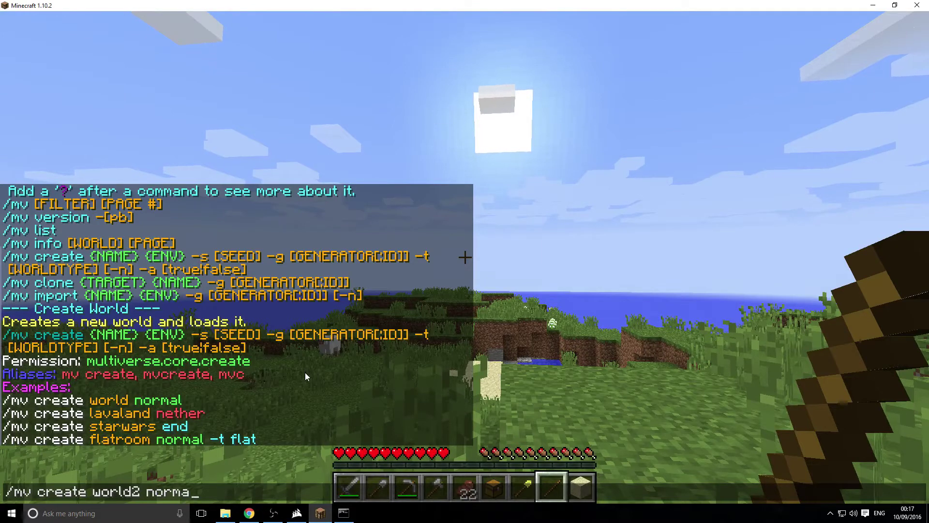
pyautogui.write('l -t')
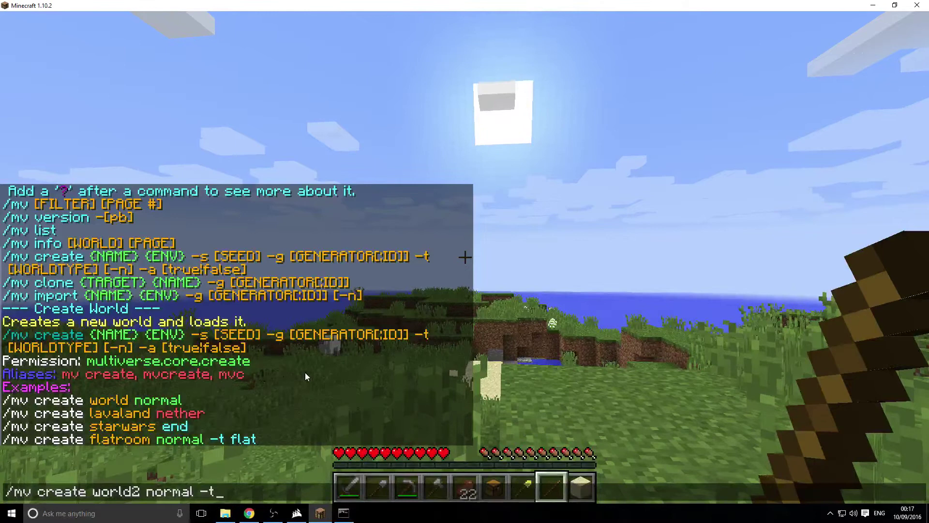
pyautogui.write(' flat')
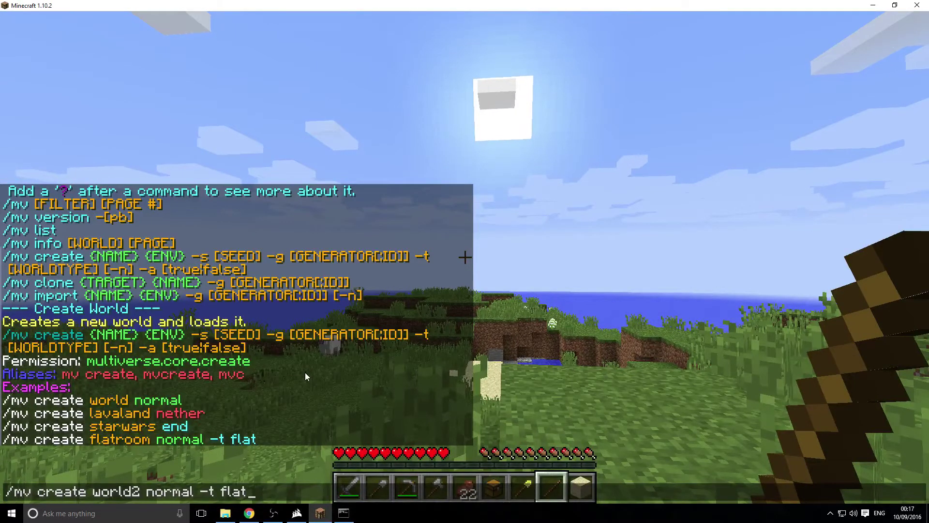
pyautogui.press('Return')
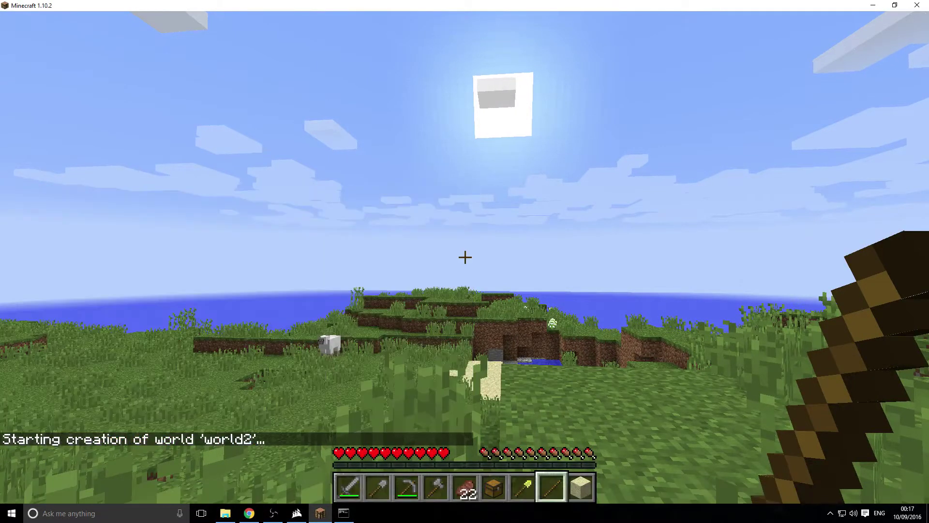
# Switch to the server's command prompt window and examine the log of world2's creation.
pyautogui.press('t')
pyautogui.click(343, 513)
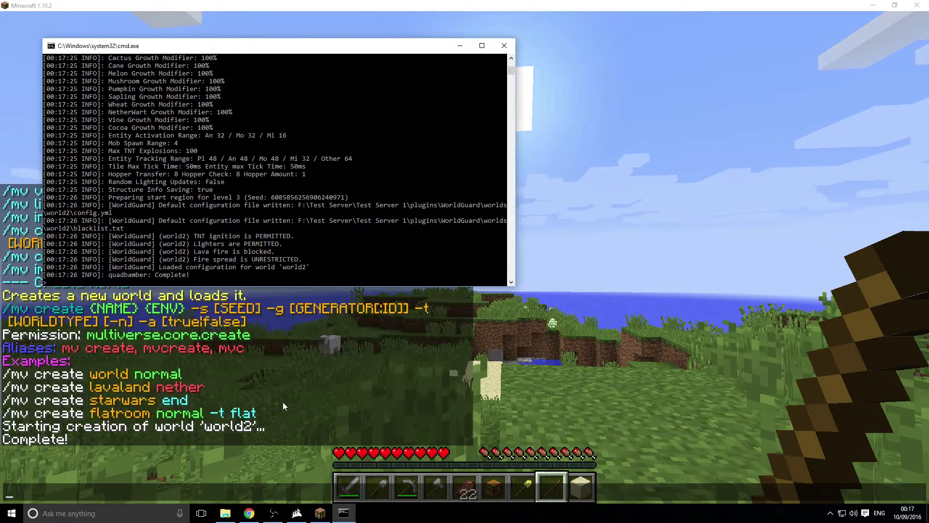
pyautogui.scroll(-3, 193, 266)
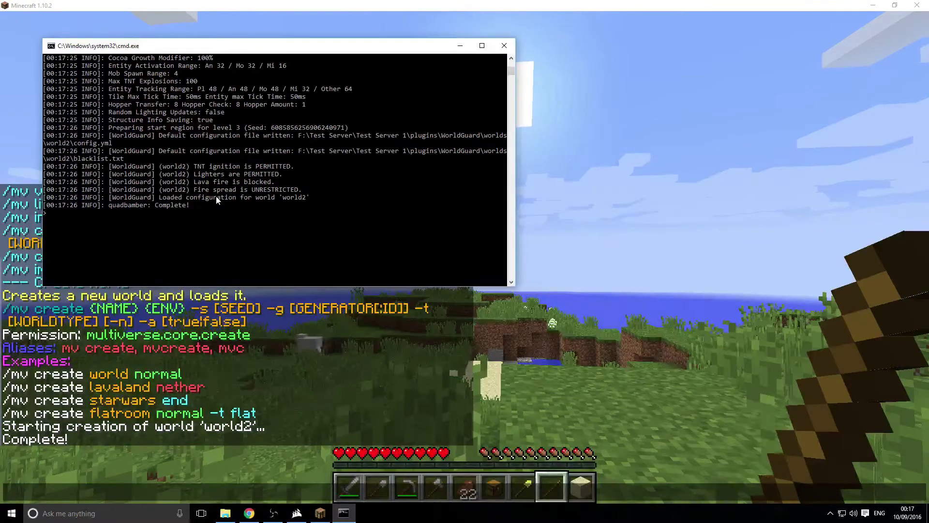
pyautogui.scroll(2, 143, 203)
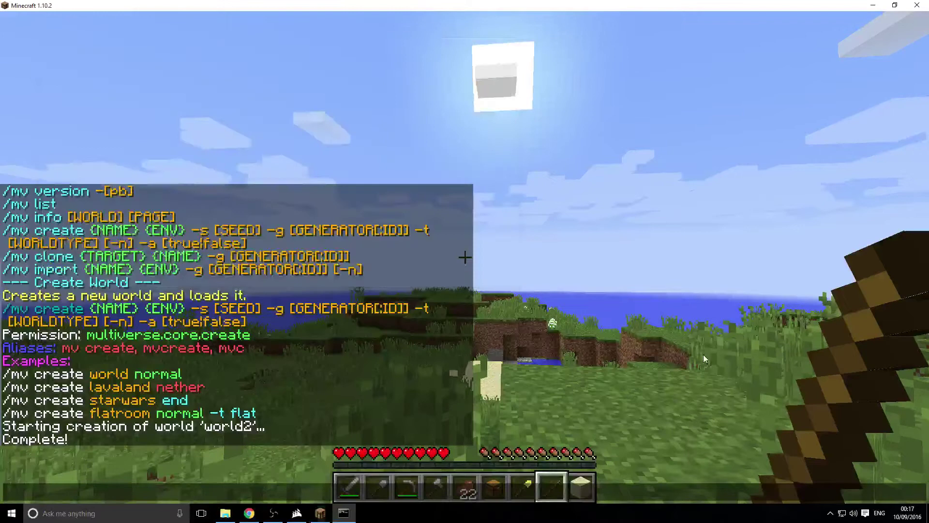
# Return to Minecraft, teleport to the flat world with /mvtp world2 and select the stone shovel in the second hotbar slot.
pyautogui.click(702, 354)
pyautogui.press('Escape')
pyautogui.press('/')
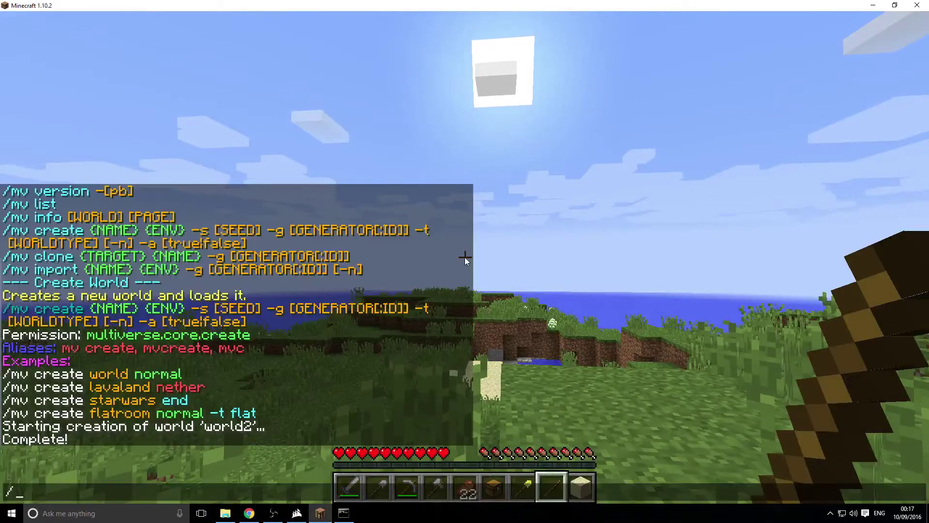
pyautogui.write('mvtp ')
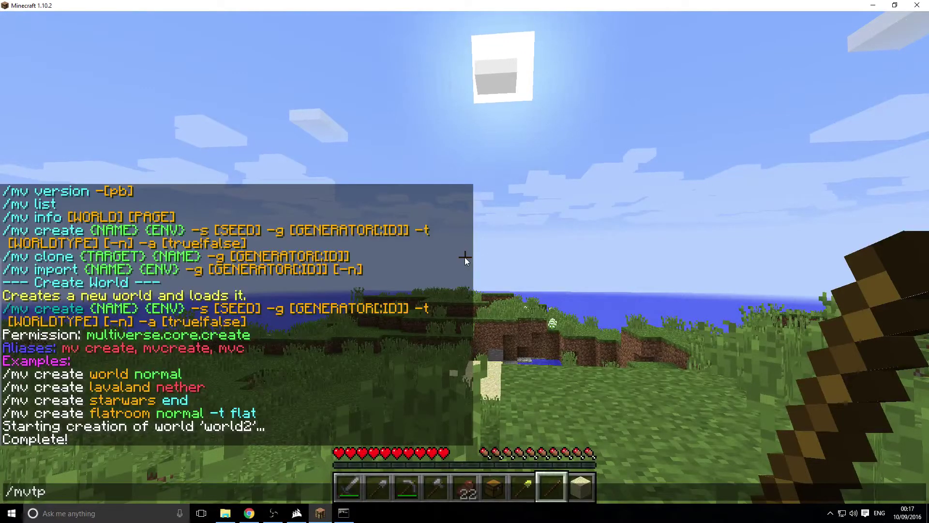
pyautogui.write('world2')
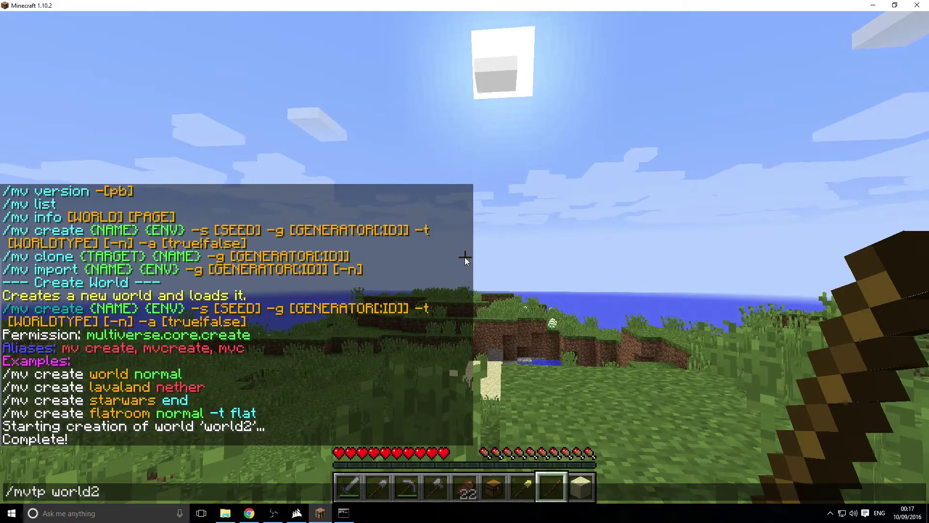
pyautogui.press('Return')
pyautogui.press('2')
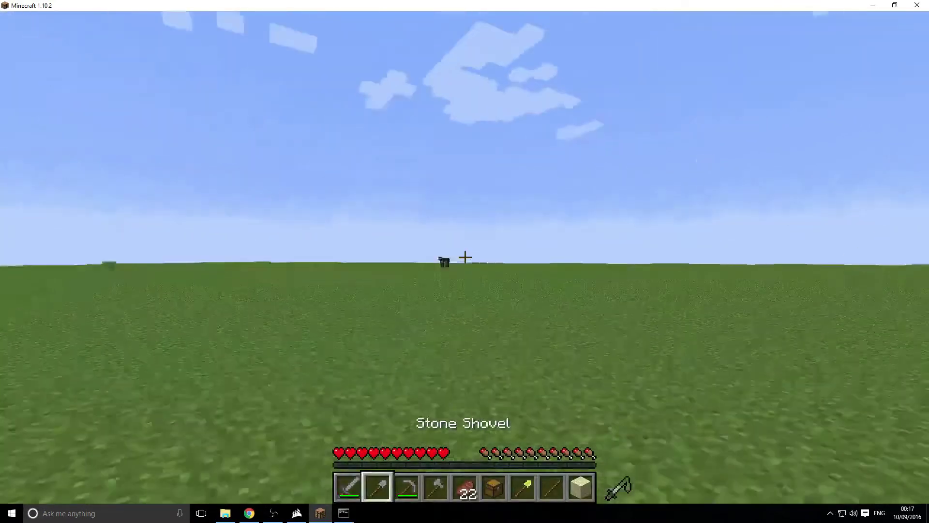
# Teleport back to the main world with /mvtp world and walk across the grass.
pyautogui.press('t')
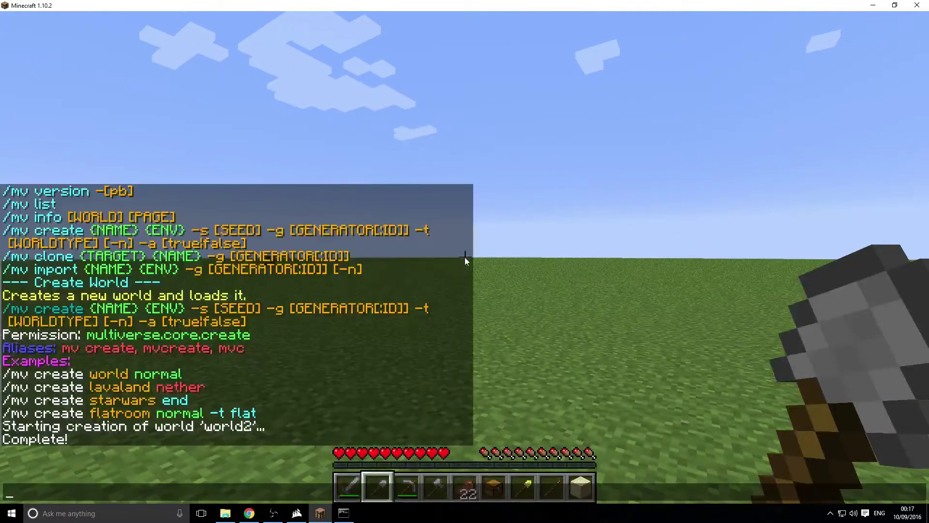
pyautogui.press('Up')
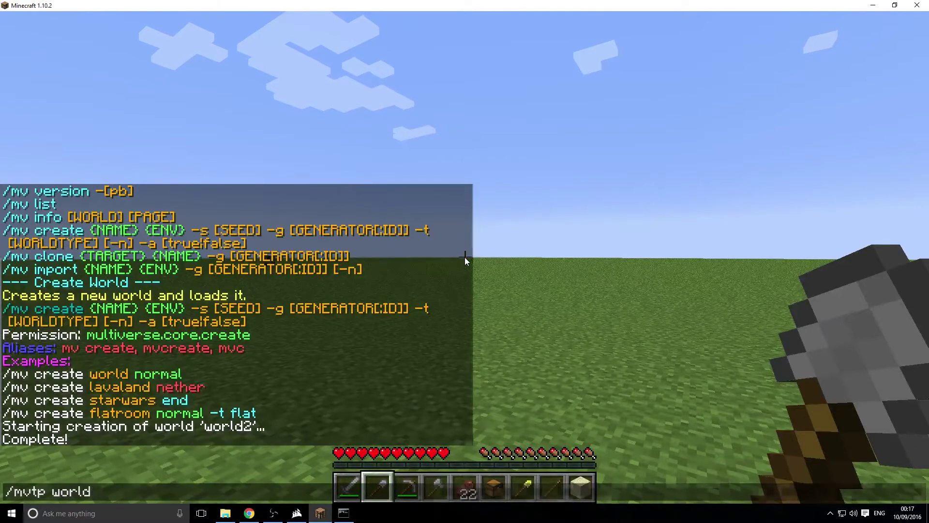
pyautogui.press('Return')
pyautogui.press('w')
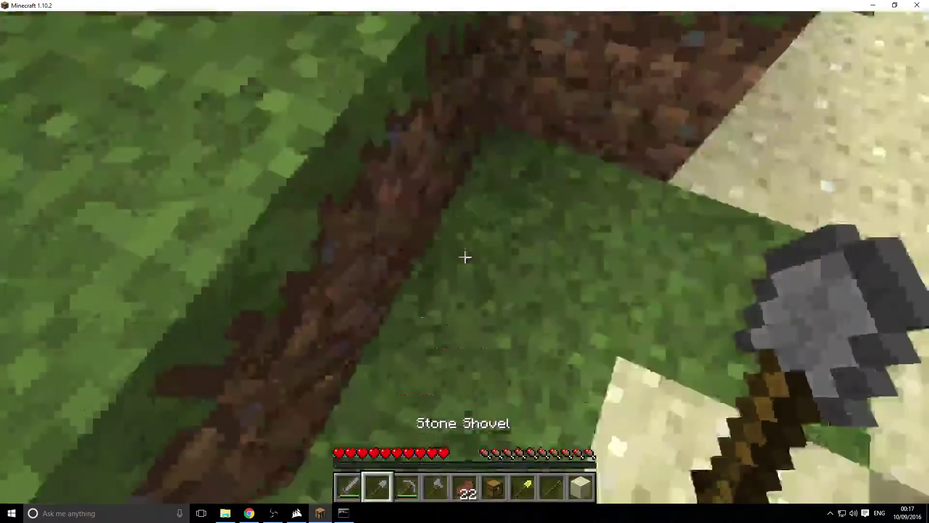
pyautogui.press('space')
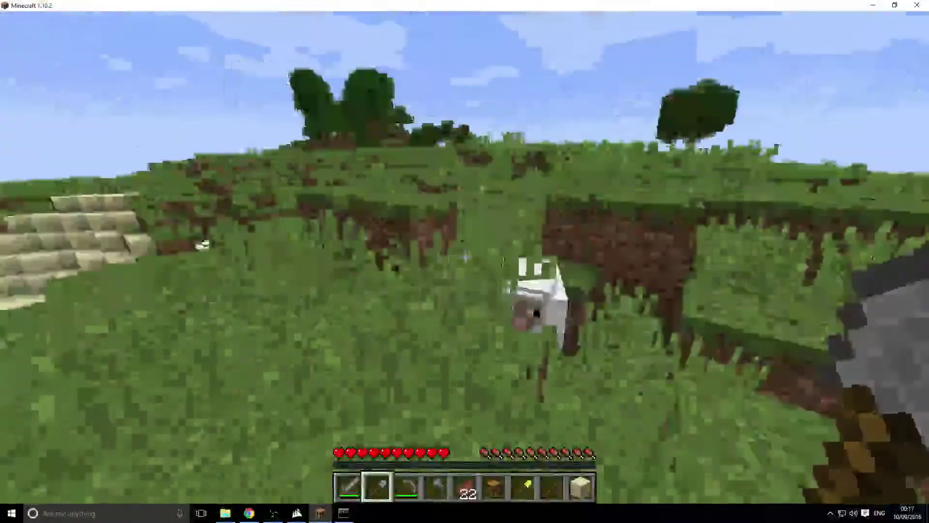
# Place the sand block on the grass and set the world's spawn point beside it with /mv setspawn.
pyautogui.press('5')
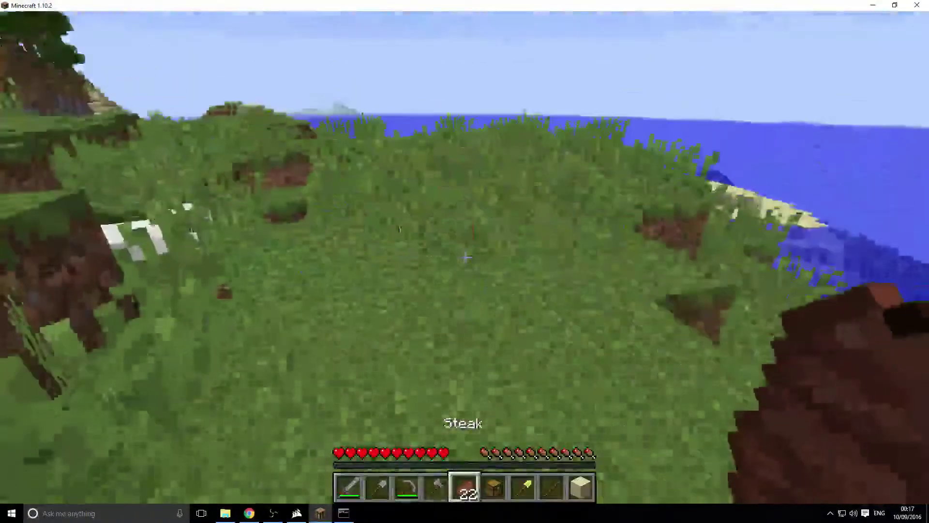
pyautogui.press('9')
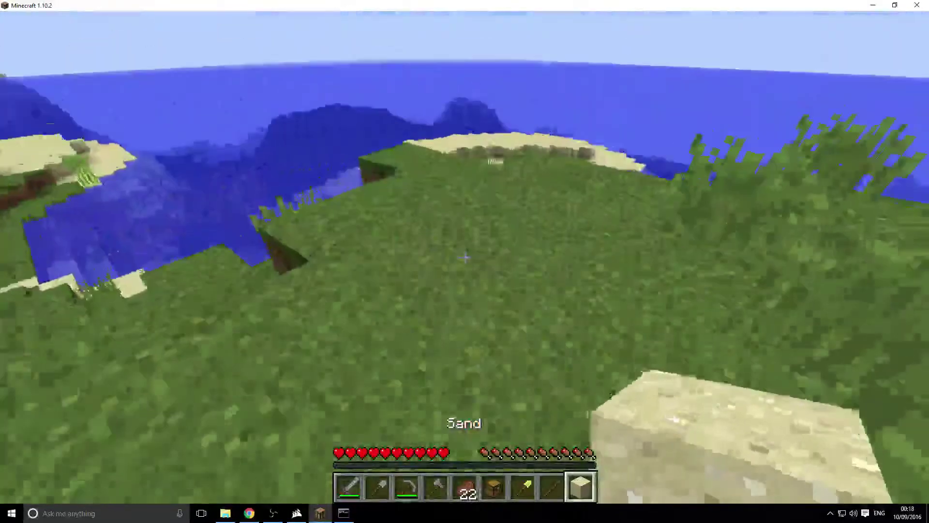
pyautogui.rightClick(465, 258)
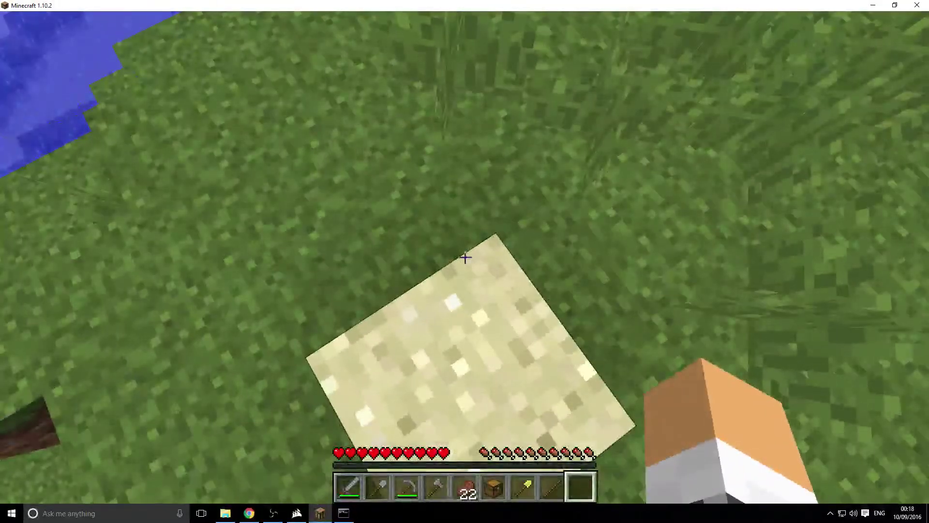
pyautogui.press('/')
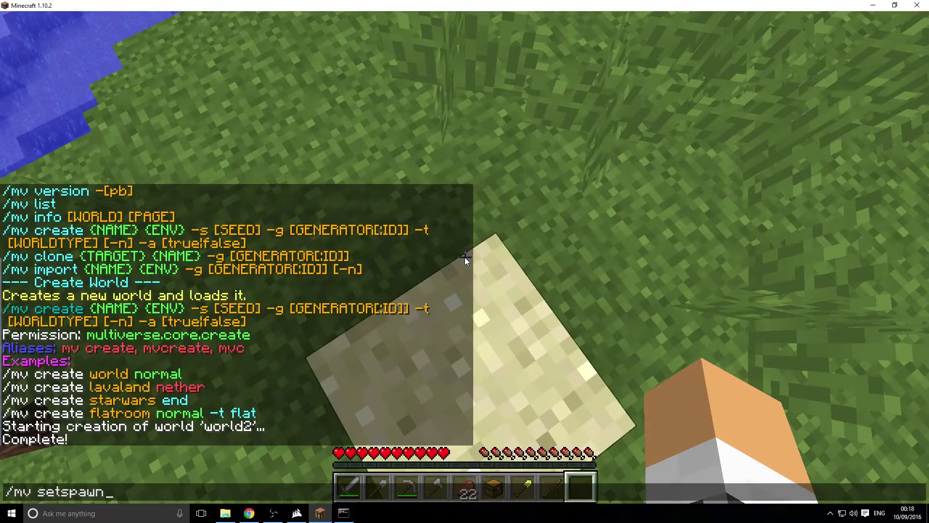
pyautogui.press('Return')
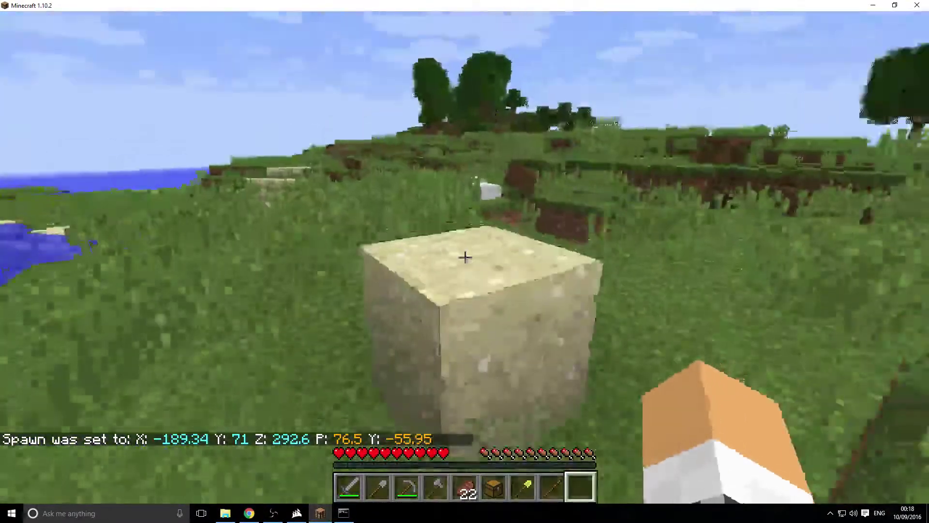
# Teleport to the main world's spawn point with /mvtp world.
pyautogui.press('/')
pyautogui.write('mvtp world')
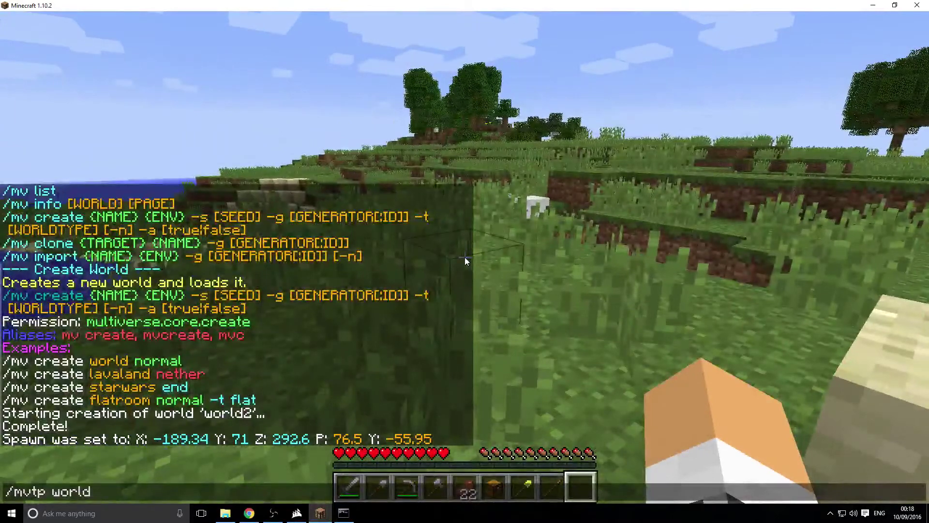
pyautogui.press('Return')
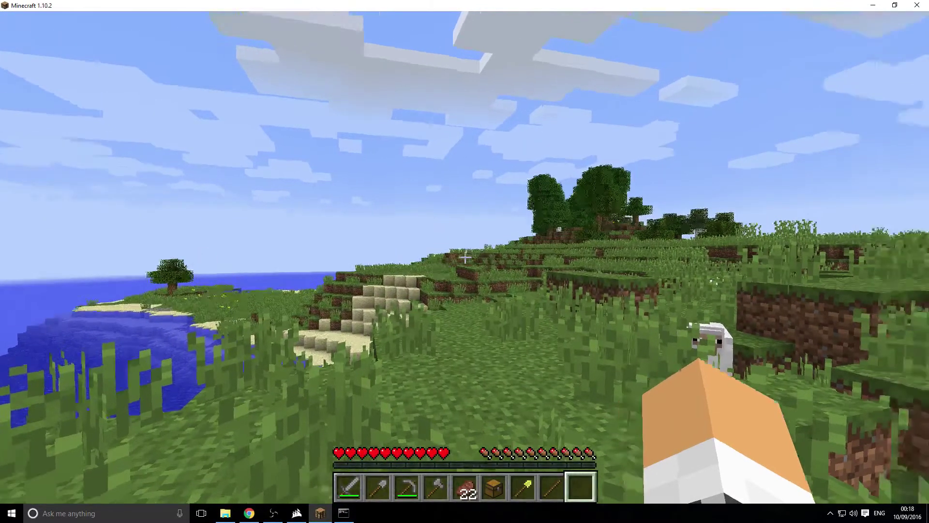
# Switch to File Explorer, locate the Spawn world folder in Test Server 1, and return to Minecraft.
pyautogui.press('t')
pyautogui.press('Up')
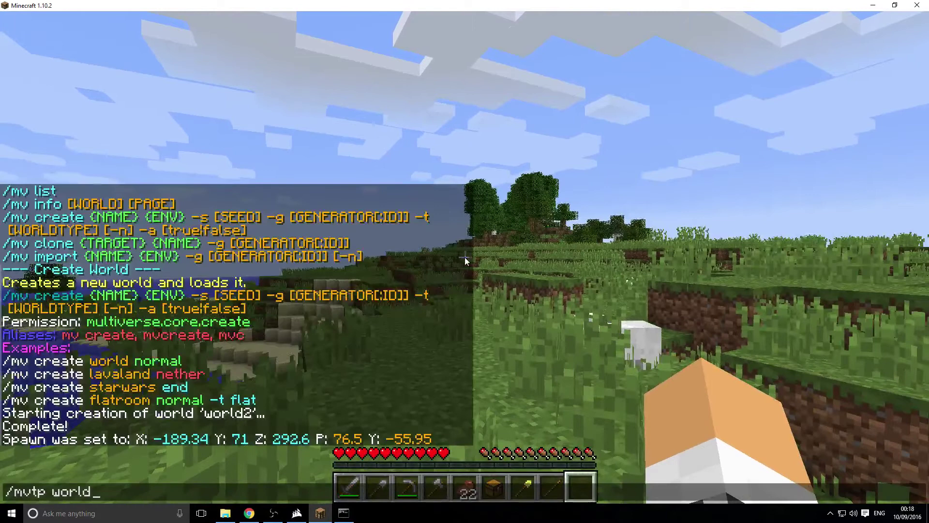
pyautogui.click(225, 513)
pyautogui.click(190, 30)
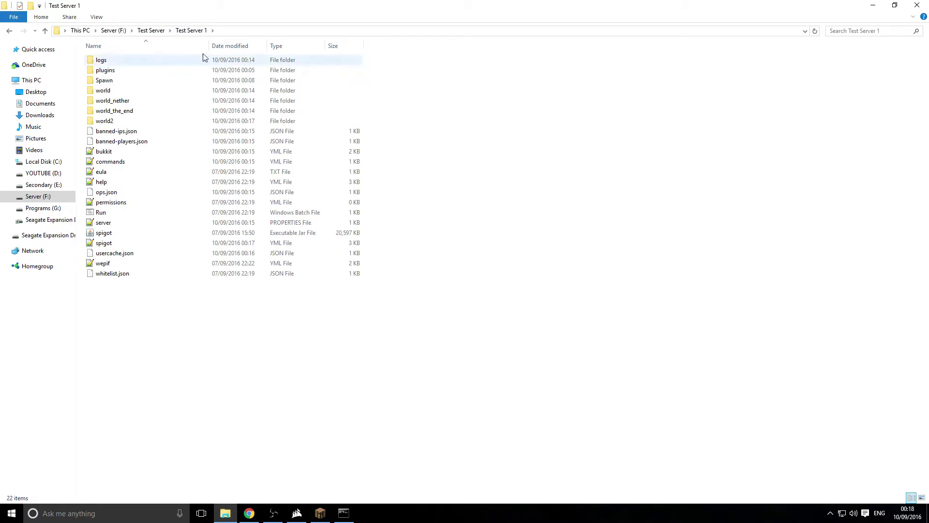
pyautogui.click(105, 80)
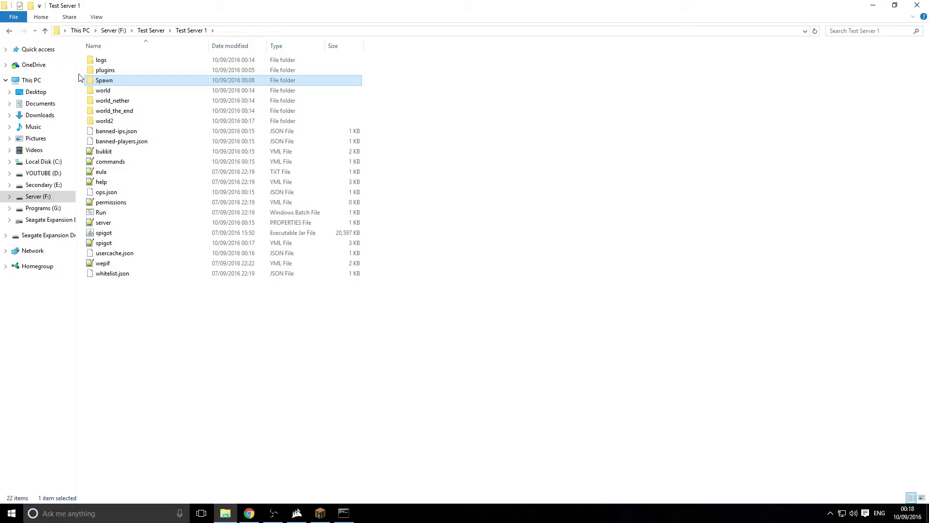
pyautogui.click(320, 513)
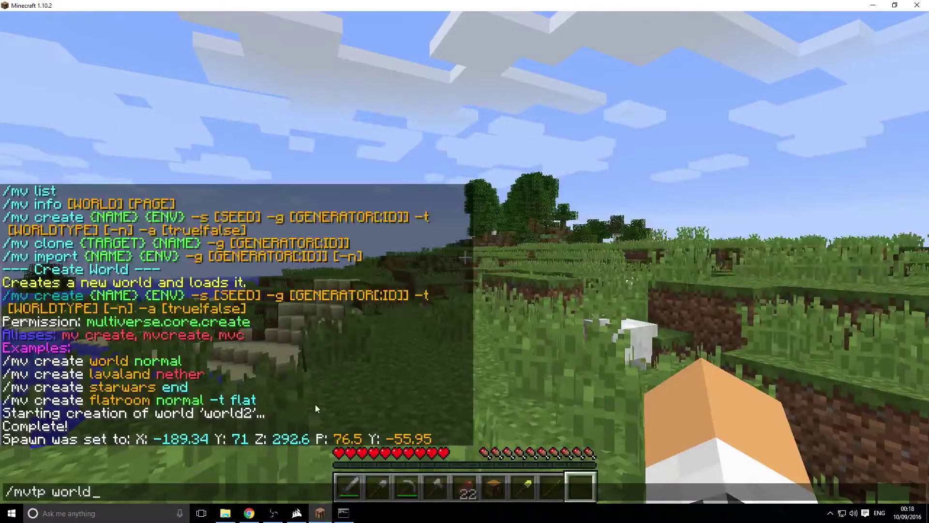
# Try to import the Spawn folder as a world with /mv import spawn, without specifying an environment.
pyautogui.press('Escape')
pyautogui.write('/')
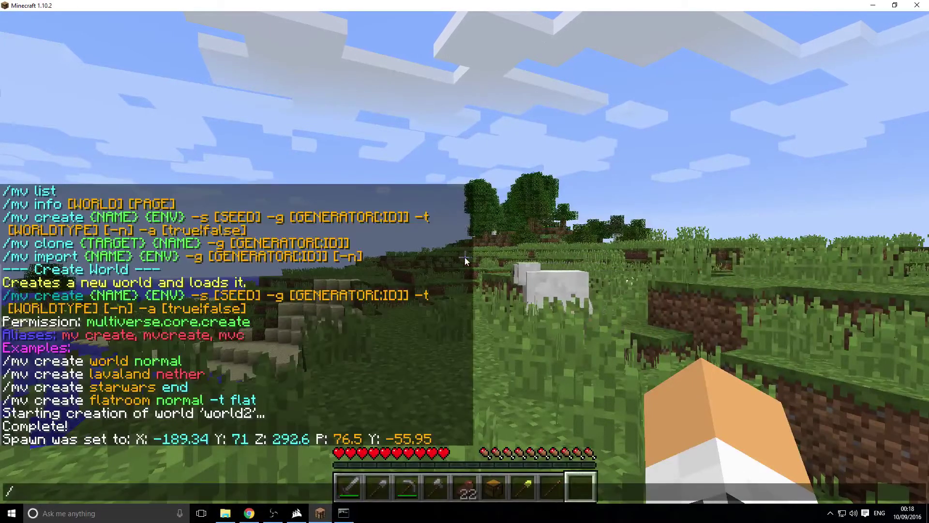
pyautogui.write('mv import spawn')
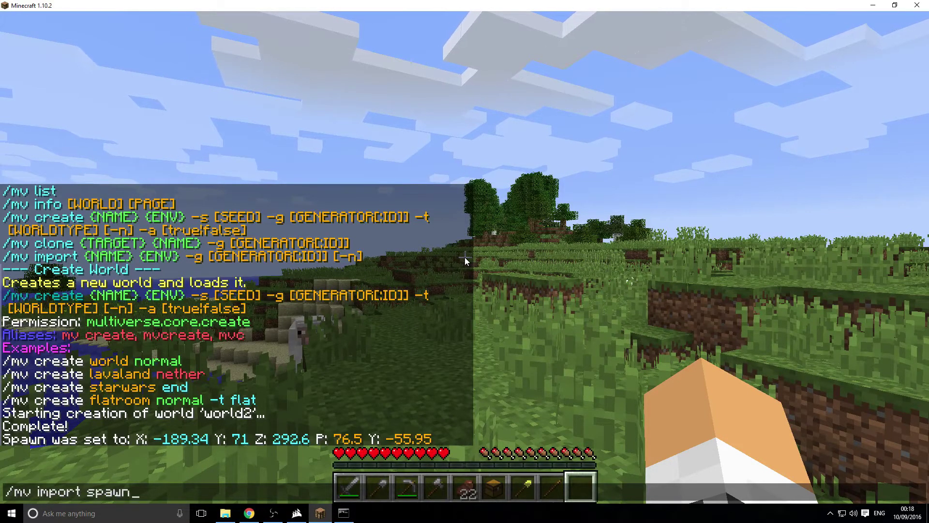
pyautogui.press('Return')
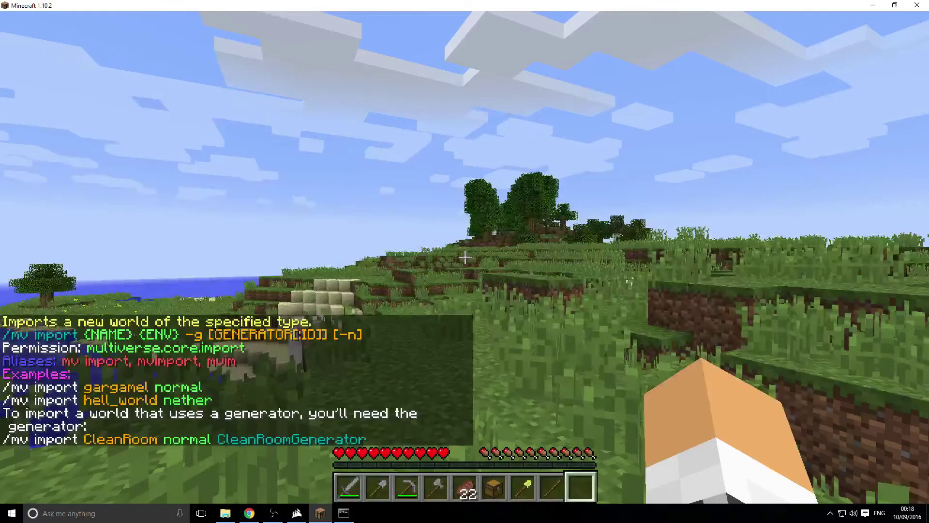
# Import the world spawn with the normal environment using the /mv import command.
pyautogui.press('/')
pyautogui.press('Up')
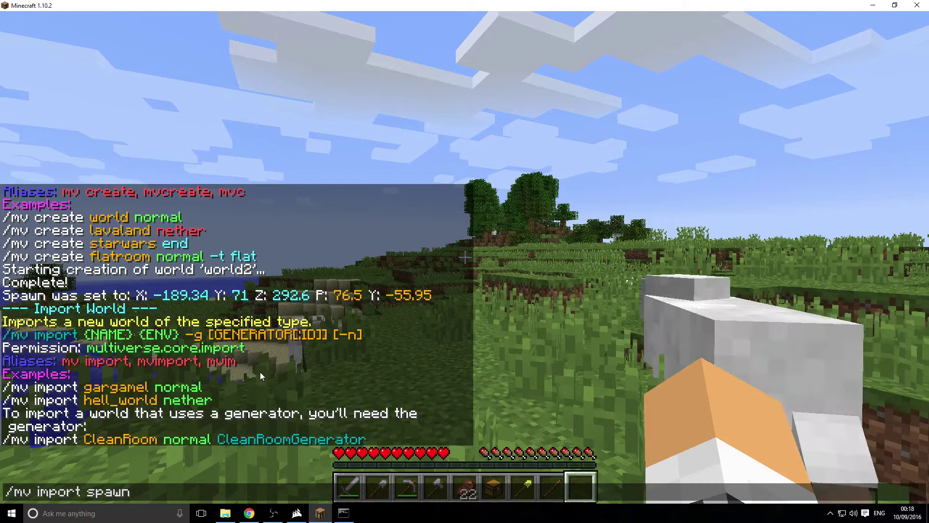
pyautogui.write('nor')
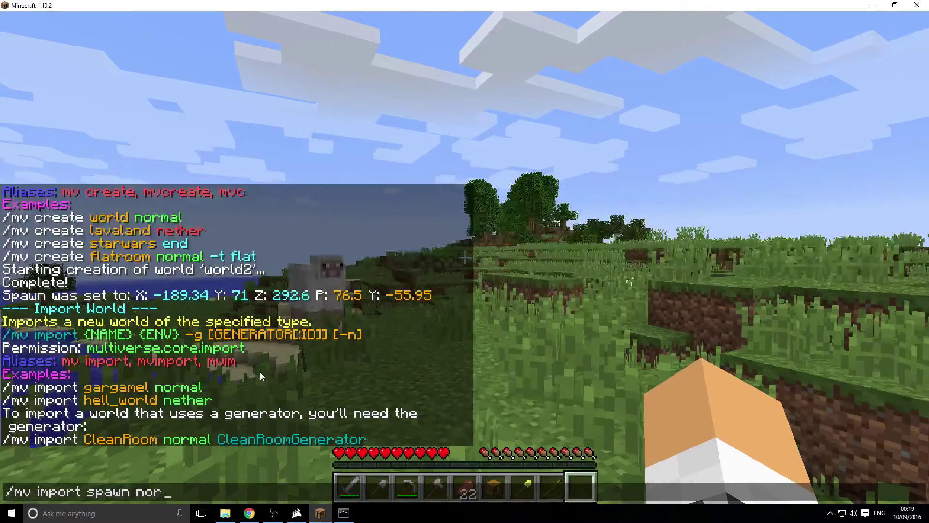
pyautogui.press('Return')
# Examine the log of the spawn world's import in the server's command prompt window and return to Minecraft.
pyautogui.press('t')
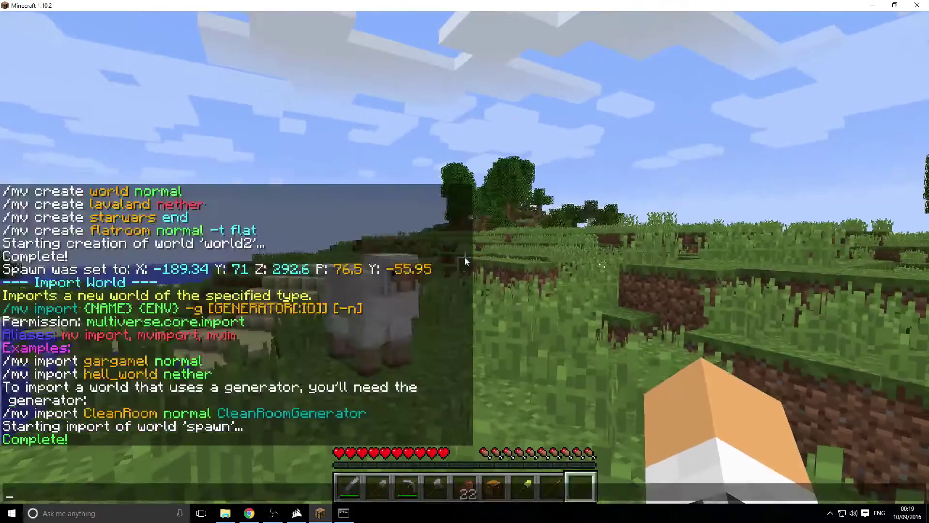
pyautogui.click(345, 514)
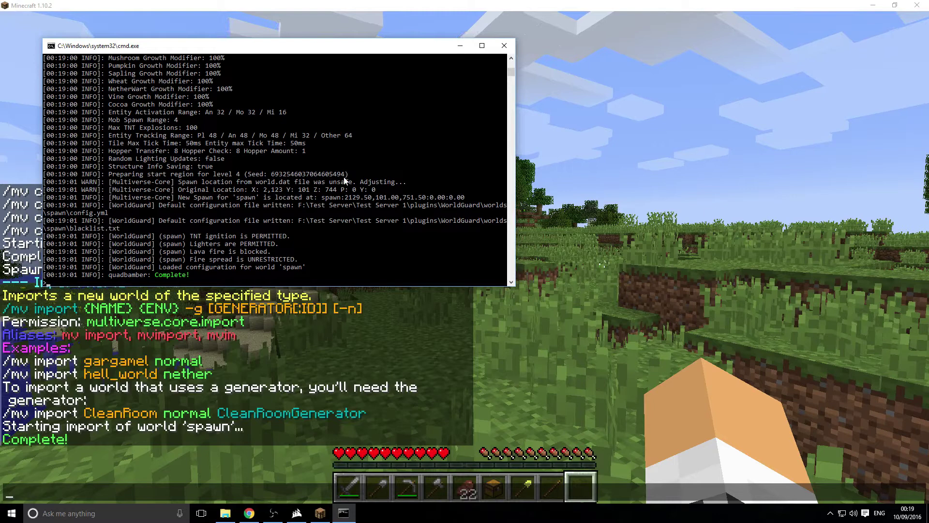
pyautogui.click(599, 376)
# Teleport to the imported world with /mvtp spawn.
pyautogui.press('Escape')
pyautogui.press('/')
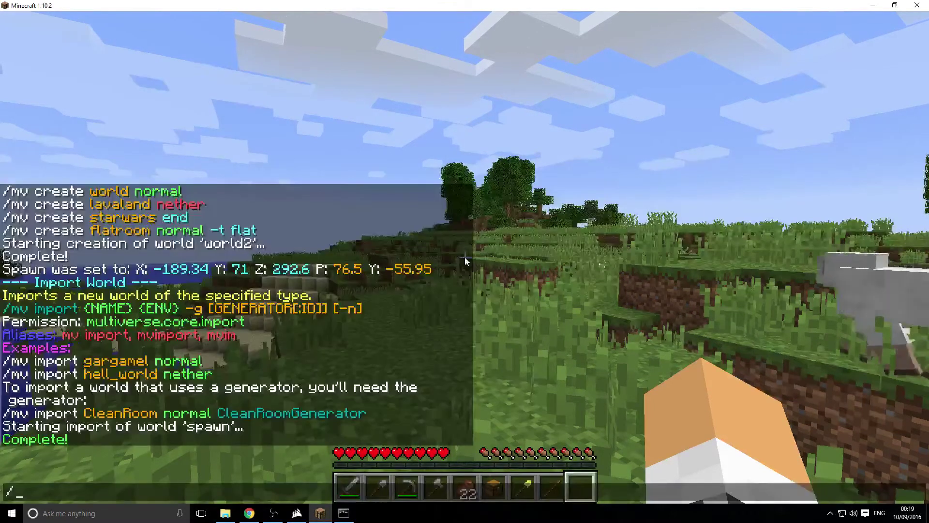
pyautogui.write('mv')
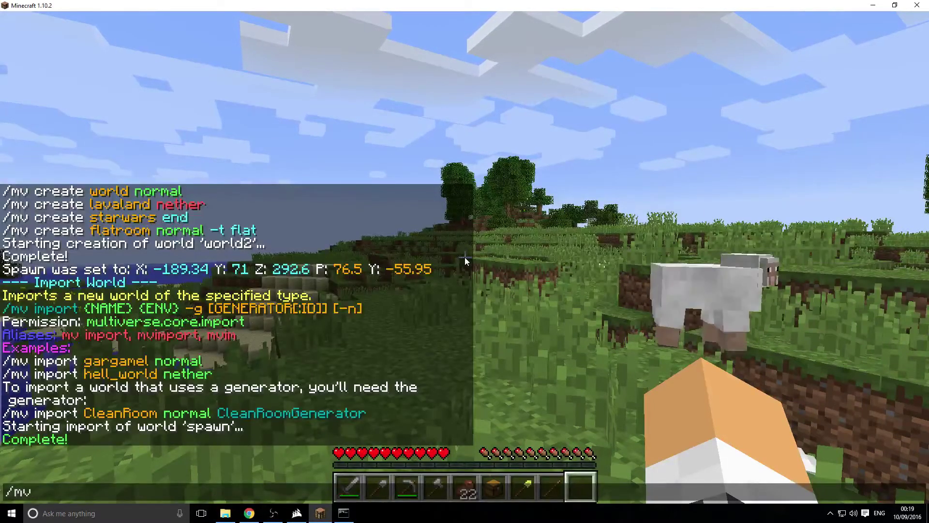
pyautogui.write('tp ')
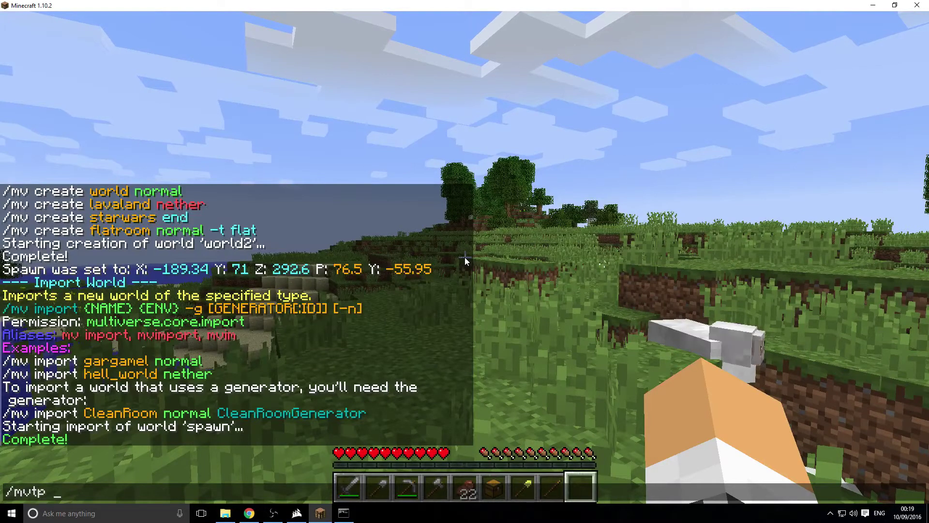
pyautogui.write('spawn')
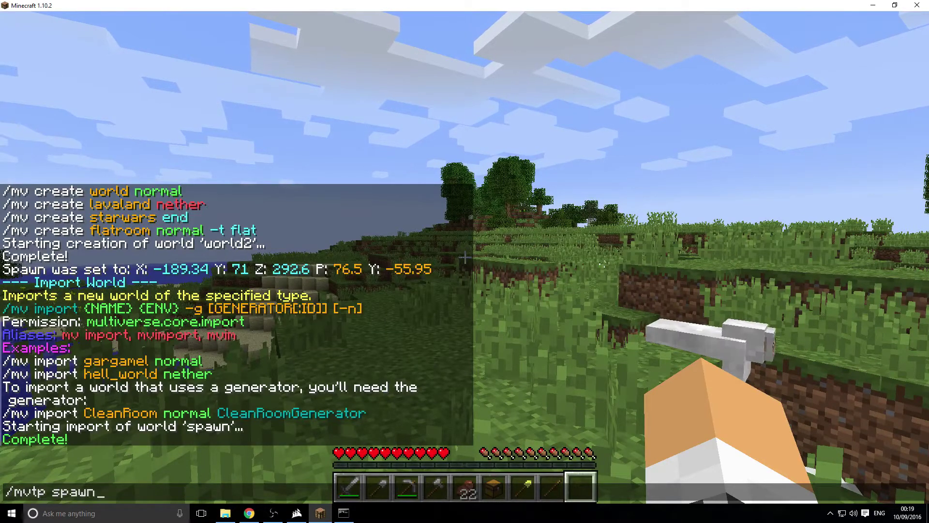
pyautogui.press('Return')
pyautogui.press('w')
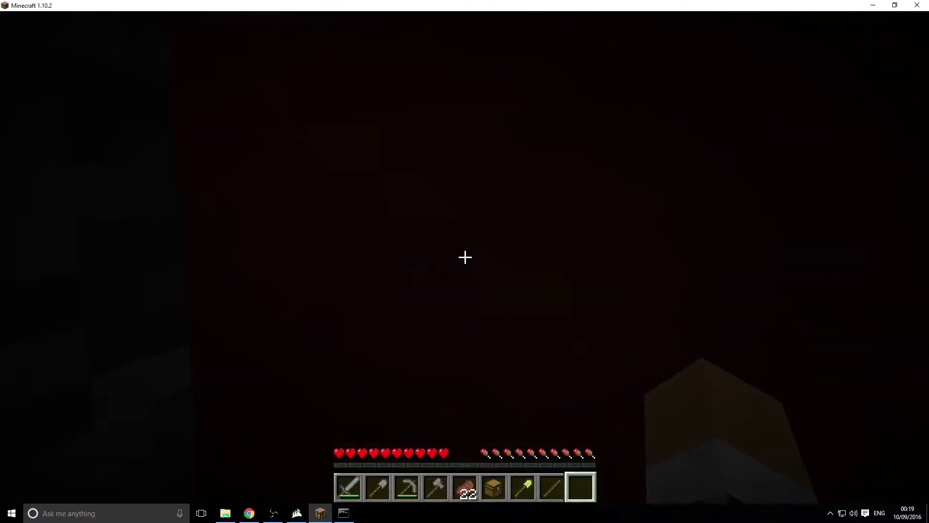
# Set the game mode to spectator with /gm 3 and fly out of the dark blocks into the spawn building.
pyautogui.press('/')
pyautogui.write('gm 3')
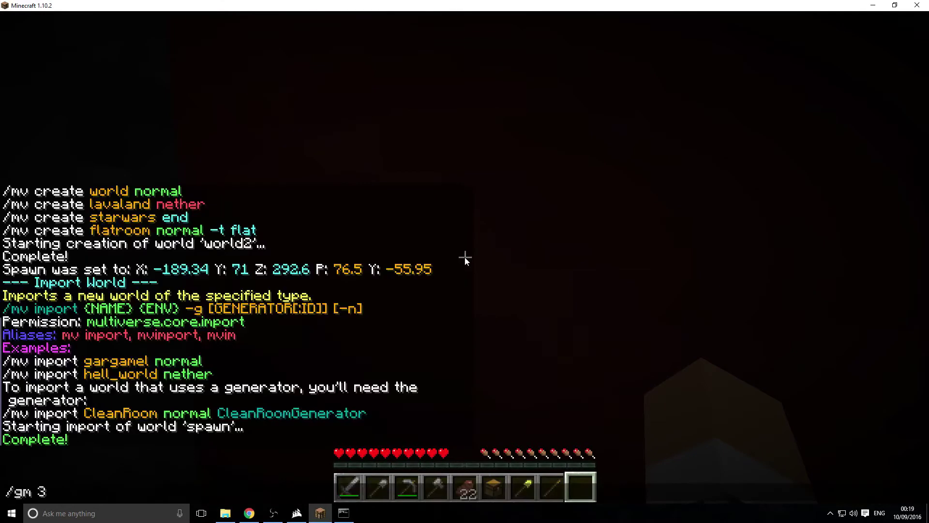
pyautogui.press('Return')
pyautogui.press('w')
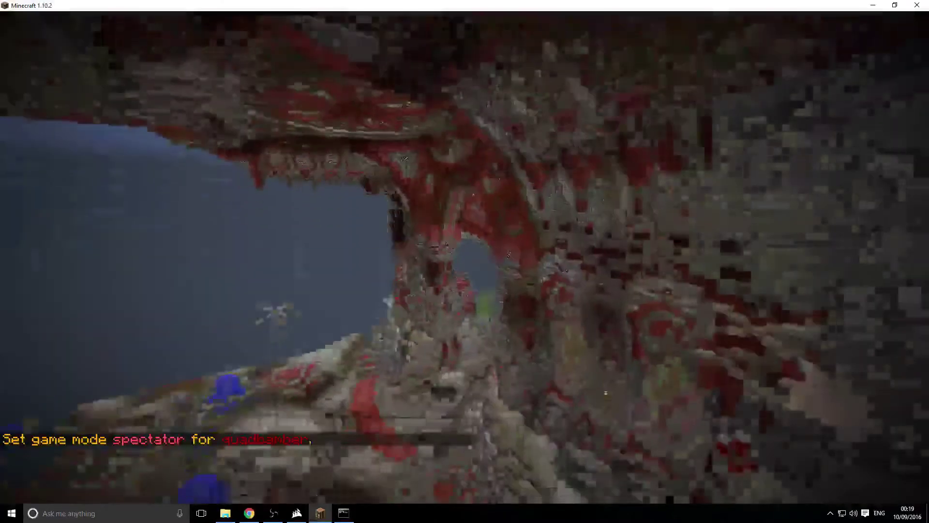
# Set the game mode to creative with /gm 1.
pyautogui.press('t')
pyautogui.press('Up')
pyautogui.press('Up')
pyautogui.press('Down')
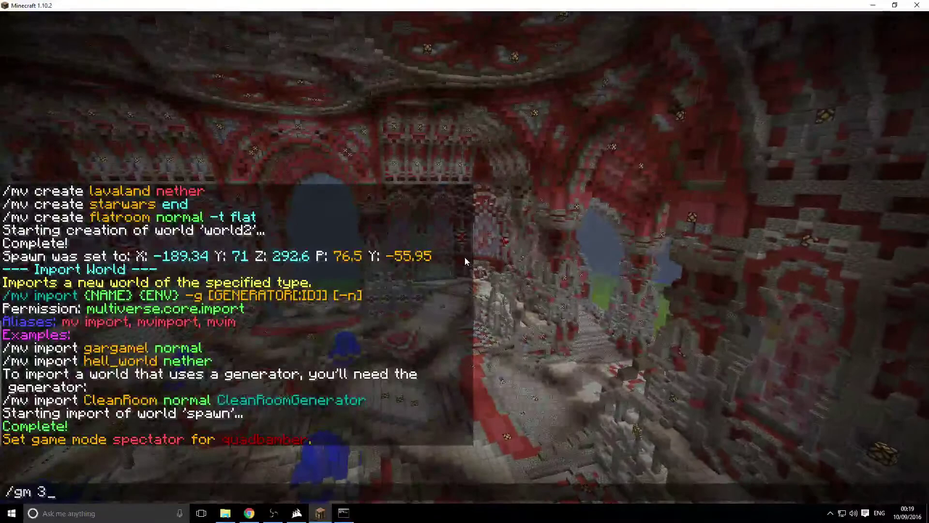
pyautogui.press('BackSpace')
pyautogui.write('1')
pyautogui.press('Return')
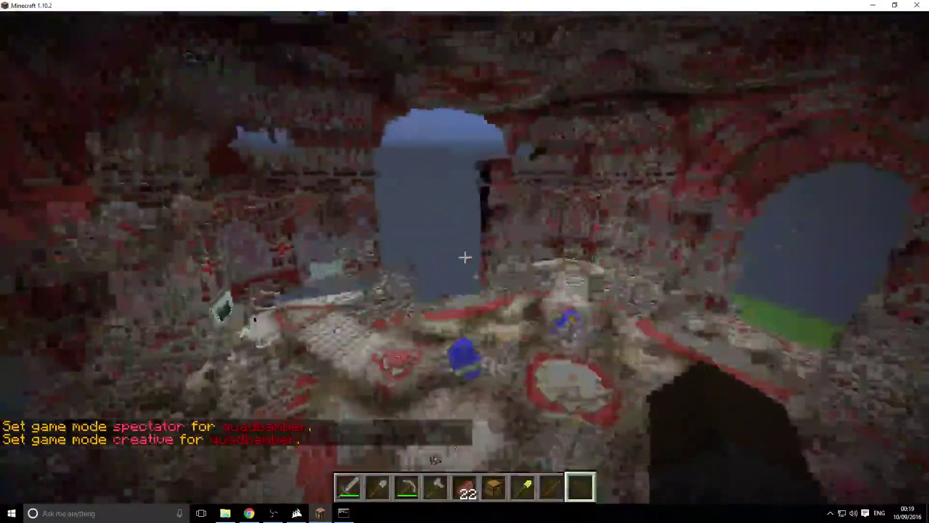
# Fly through the spawn building's arches and around its exterior to examine the imported world.
pyautogui.press('w')
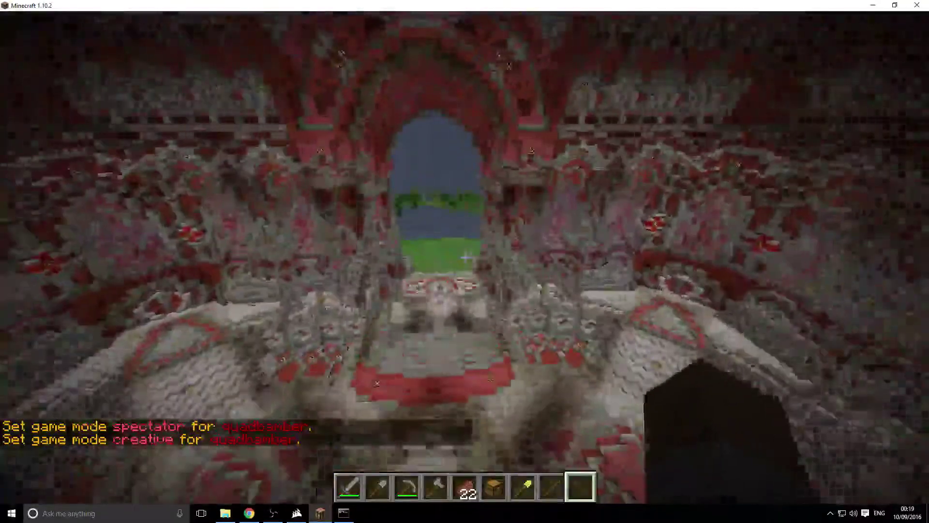
pyautogui.press('w')
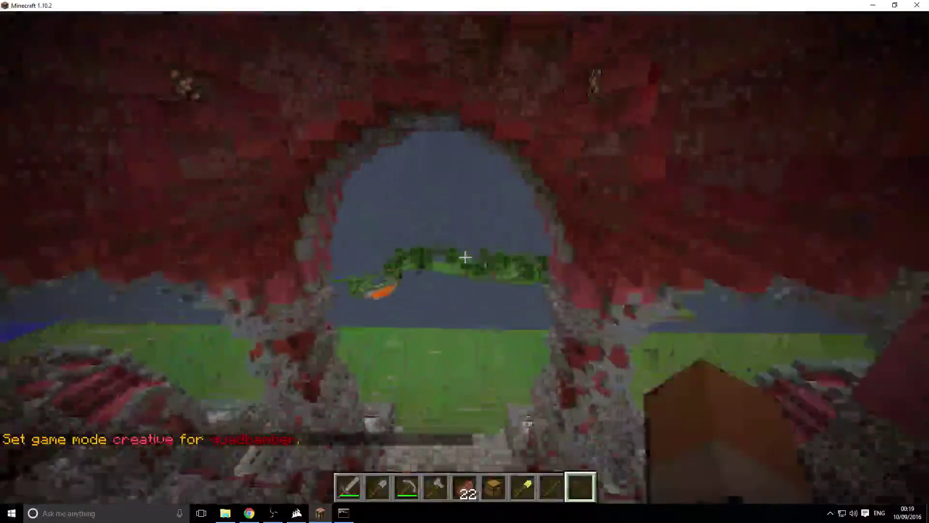
pyautogui.press('w')
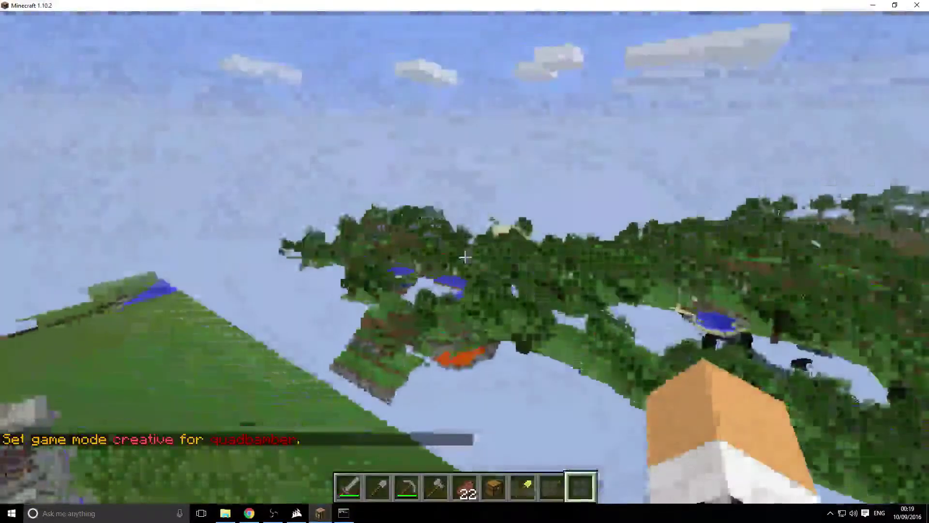
pyautogui.press('w')
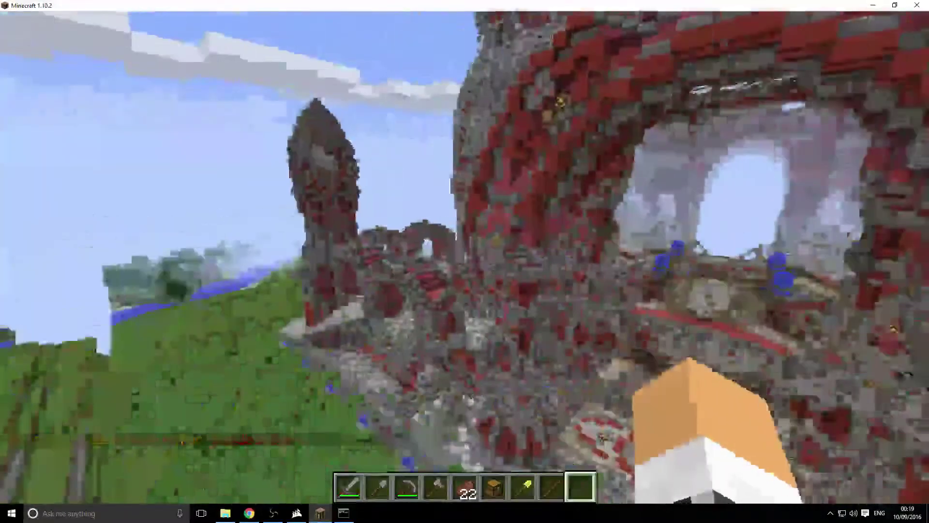
pyautogui.press('w')
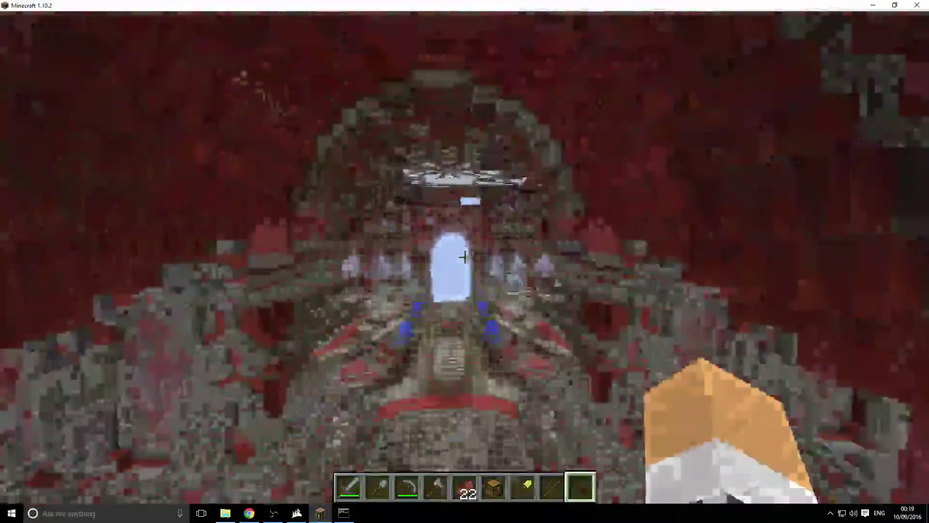
pyautogui.press('w')
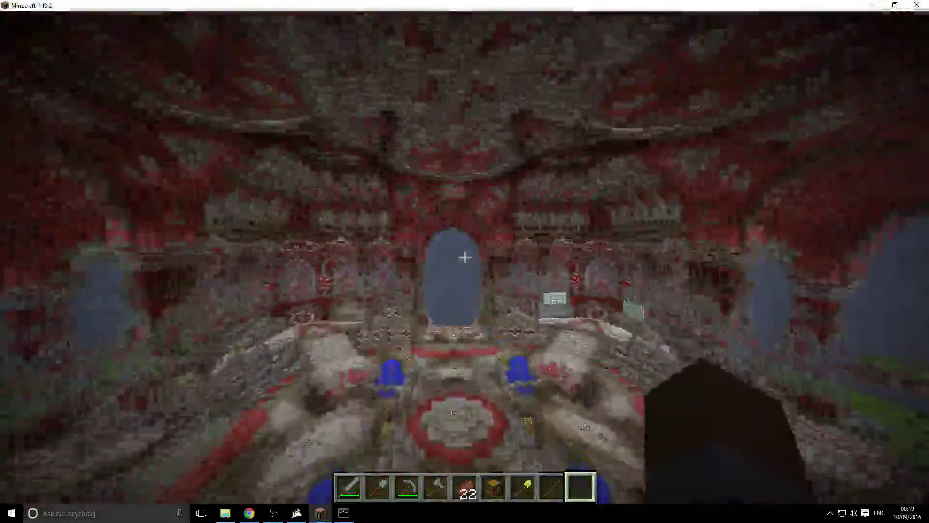
# Teleport back to the main world's spawn point with /spawn and walk across the grass.
pyautogui.write('w/spawn')
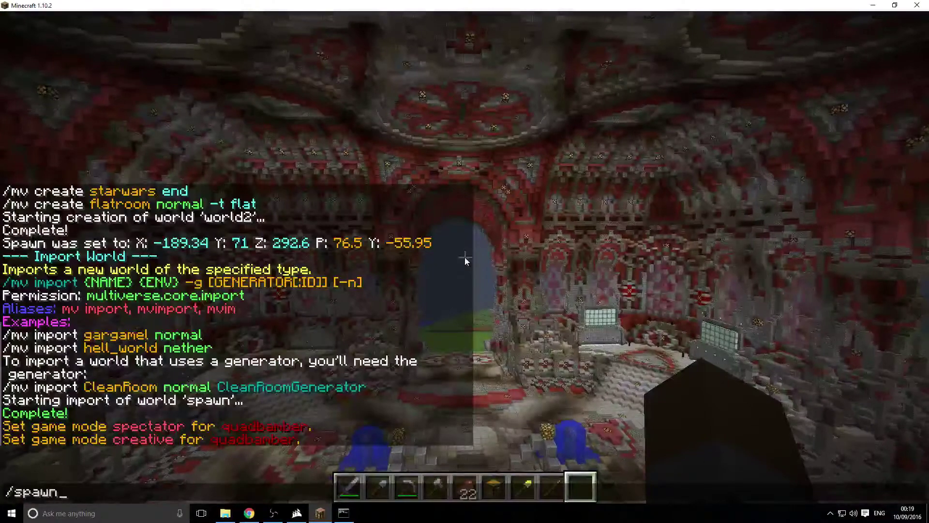
pyautogui.press('Return')
pyautogui.press('w')
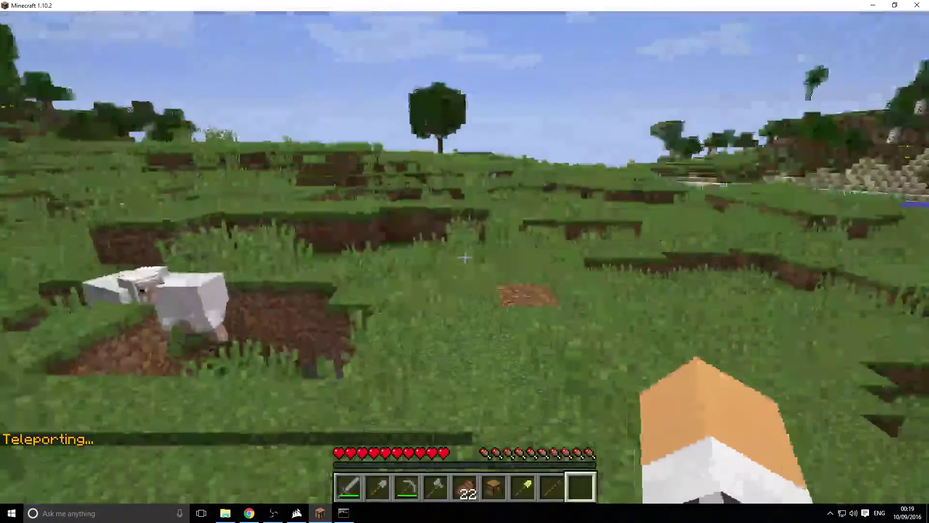
pyautogui.press('w')
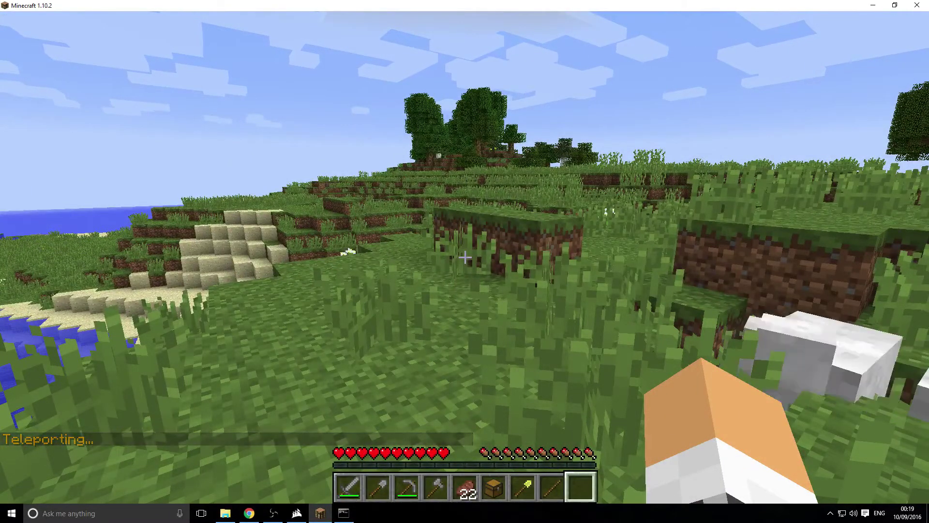
# Display the usage of /mv clone and clone the spawn world as spawn1 with /mv clone spawn spawn1.
pyautogui.press('/')
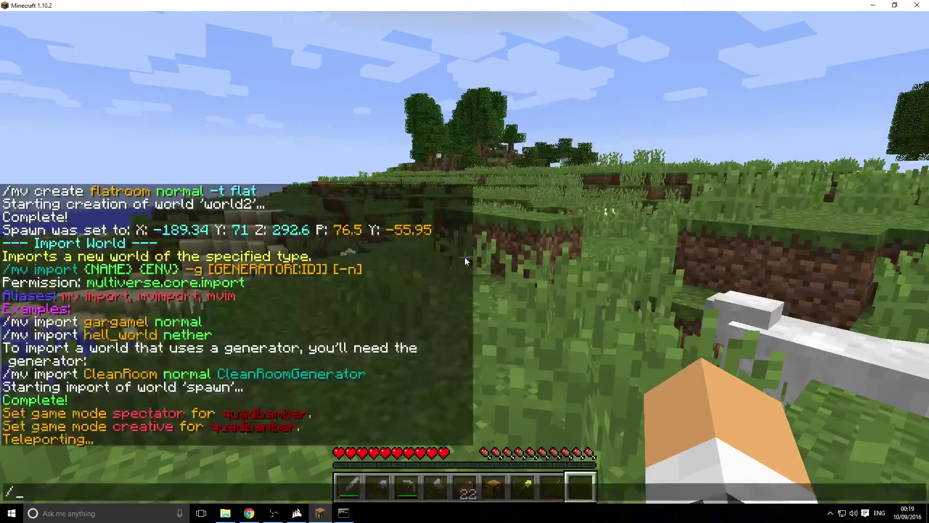
pyautogui.write('mv clon')
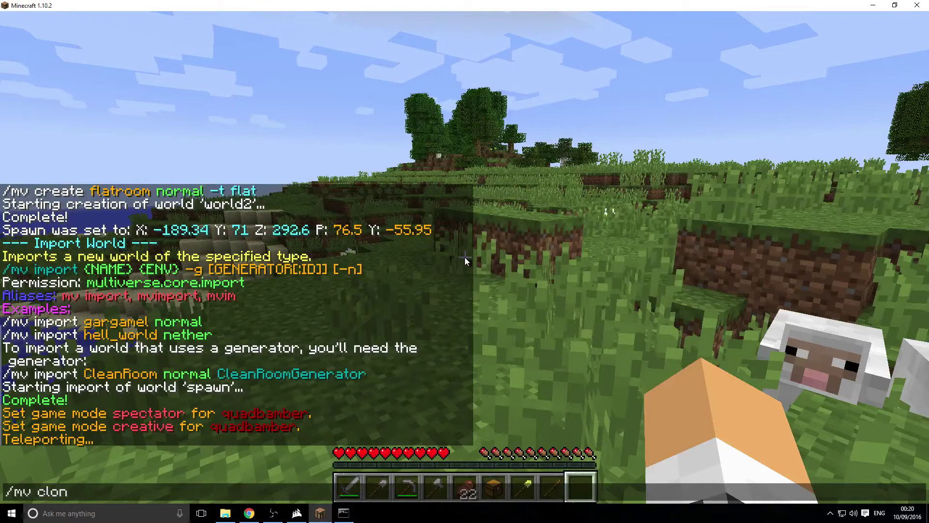
pyautogui.write('be')
pyautogui.press('Return')
pyautogui.press('t')
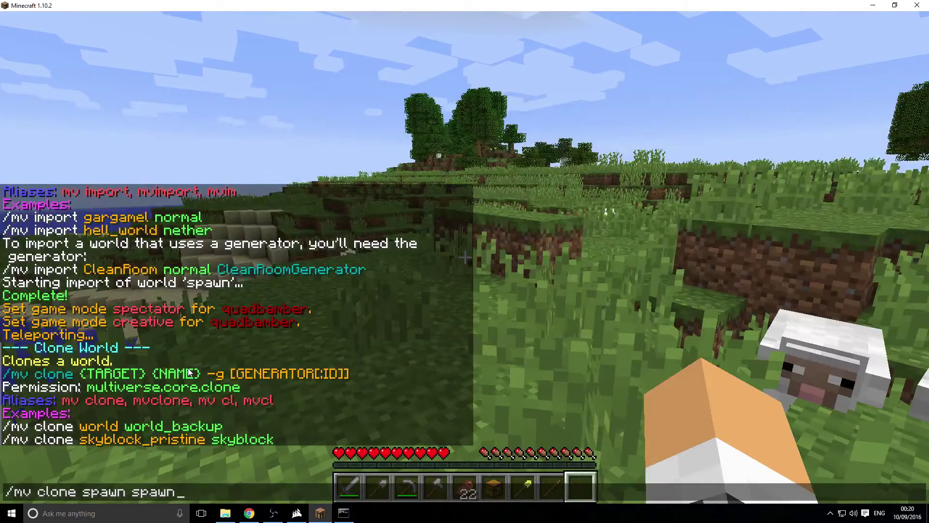
pyautogui.press('Return')
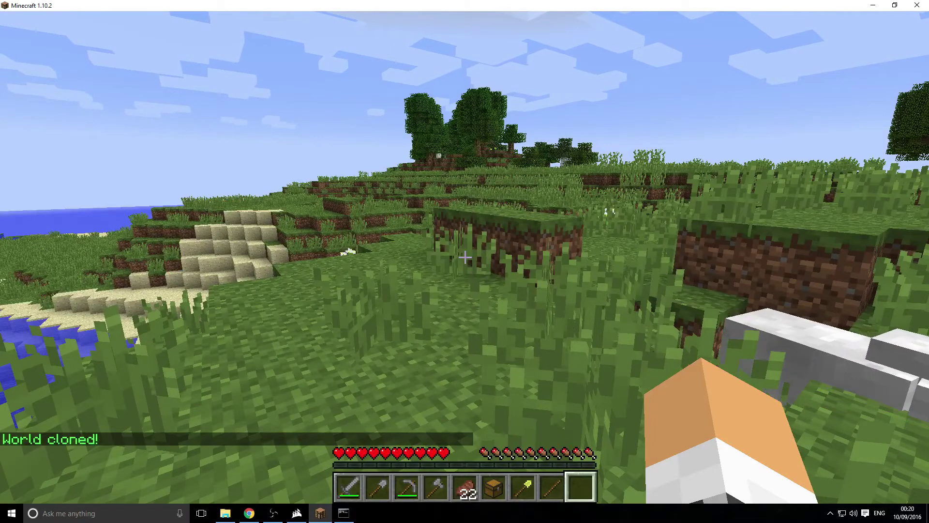
# Try to teleport to the cloned world with /mvtp clone1.
pyautogui.press('t')
pyautogui.press('Up')
pyautogui.press('Up')
pyautogui.press('Up')
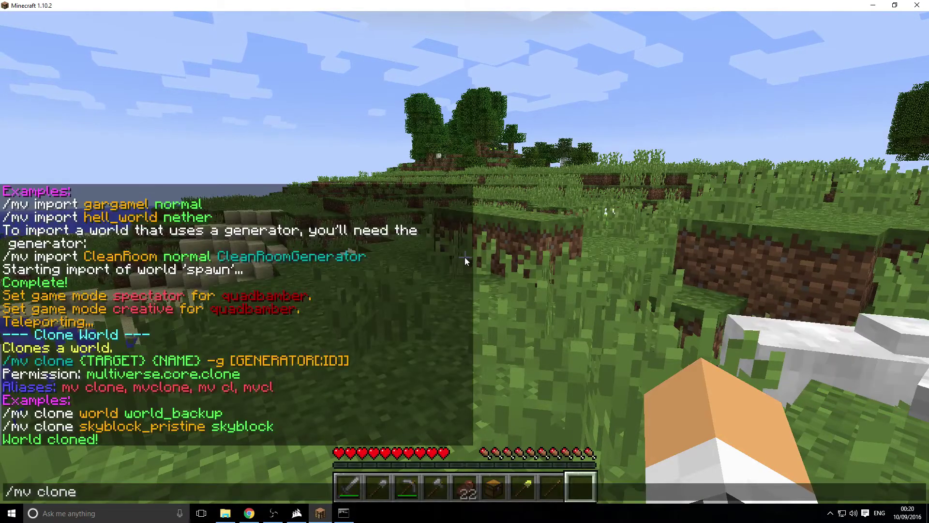
pyautogui.press('Up')
pyautogui.press('Up')
pyautogui.press('Up')
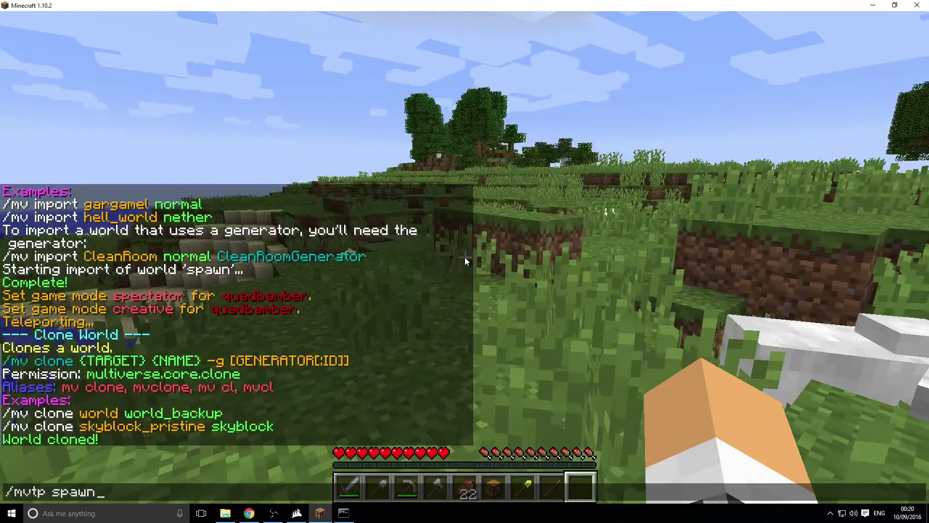
pyautogui.hotkey('ctrl', 'shift', 'Left')
pyautogui.press('BackSpace')
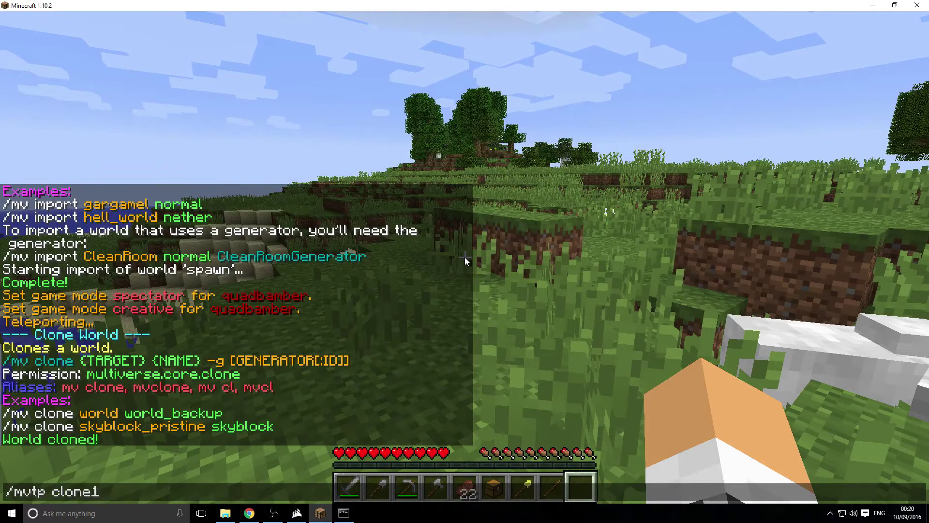
pyautogui.press('Return')
# Check the clone's name in the earlier clone command and try to teleport with /mvtp spawn'.
pyautogui.press('t')
pyautogui.press('Up')
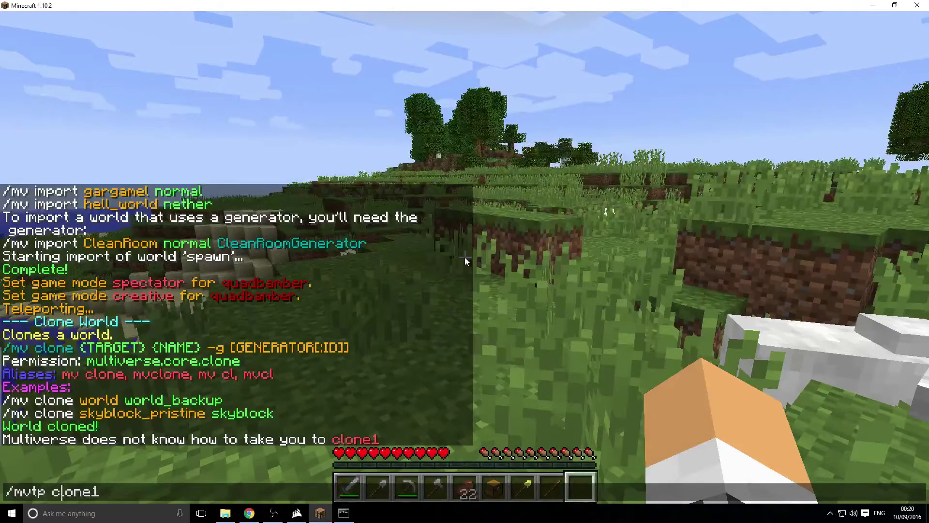
pyautogui.press('Down')
pyautogui.press('Up')
pyautogui.press('Up')
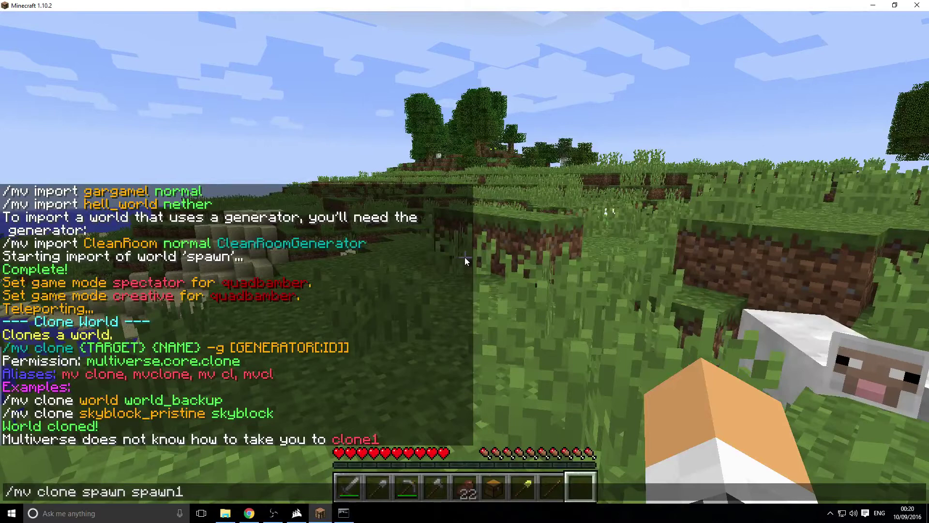
pyautogui.press('Down')
pyautogui.press('BackSpace')
pyautogui.press('BackSpace')
pyautogui.press('BackSpace')
pyautogui.press('BackSpace')
pyautogui.press('BackSpace')
pyautogui.press('BackSpace')
pyautogui.write('s')
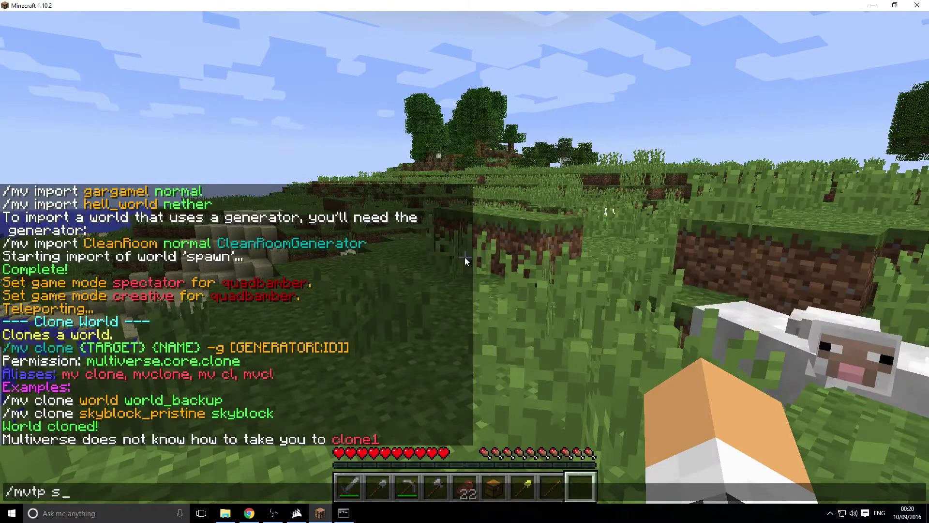
pyautogui.write("pawn'1")
pyautogui.press('BackSpace')
pyautogui.press('Return')
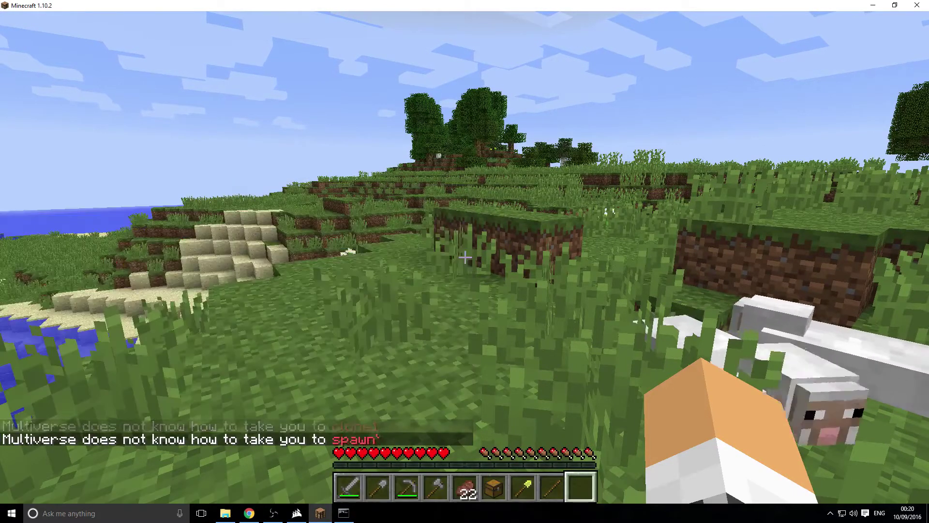
# Teleport to the cloned world with /mvtp spawn1 and get out of the dark blocks with /top.
pyautogui.press('t')
pyautogui.press('Up')
pyautogui.press('BackSpace')
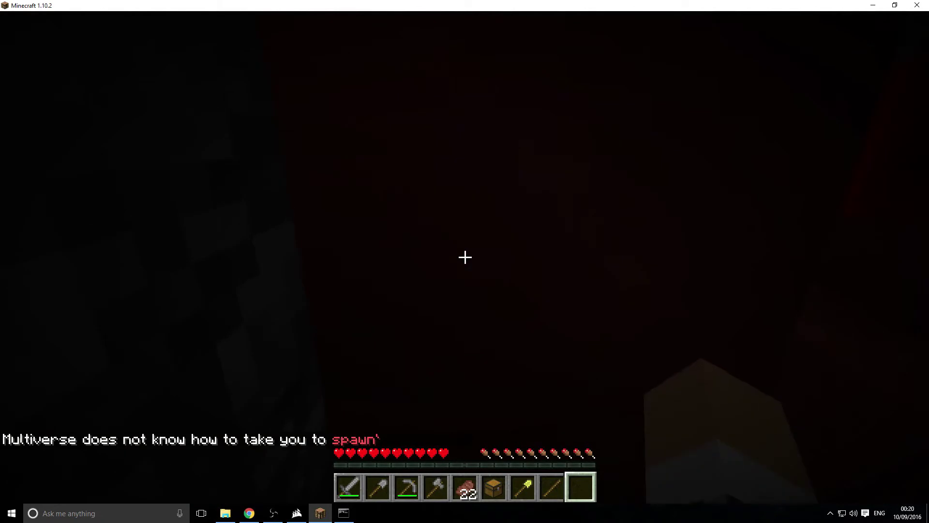
pyautogui.write('/top')
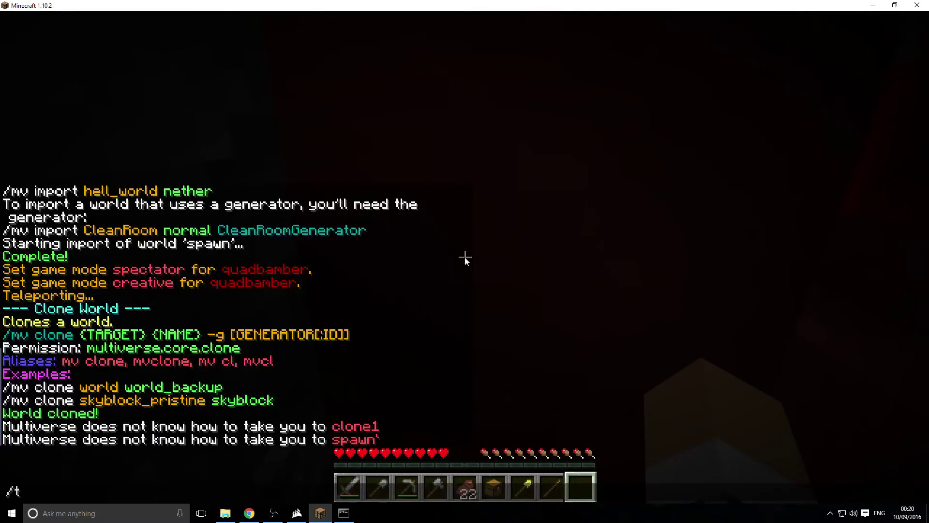
pyautogui.press('Return')
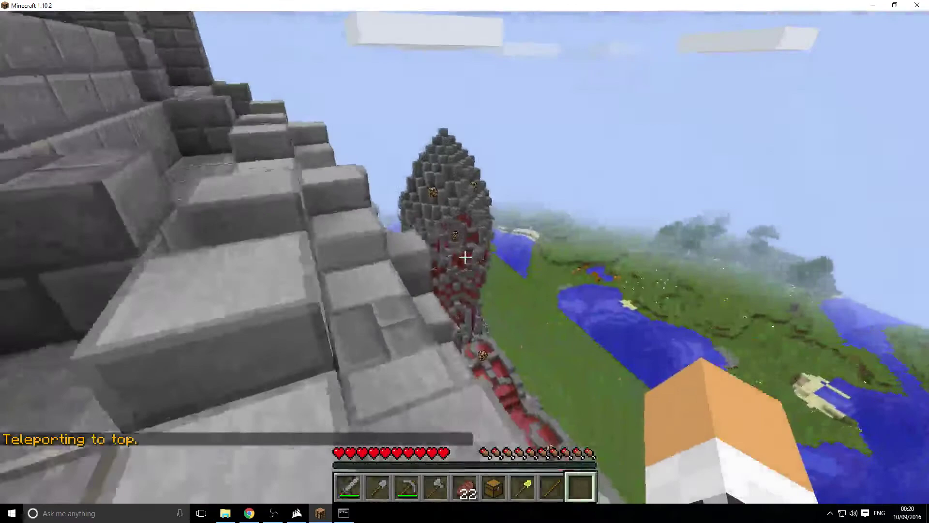
# Set the game mode to creative with /gm 1 and fly off the roof of the cloned building.
pyautogui.write('/')
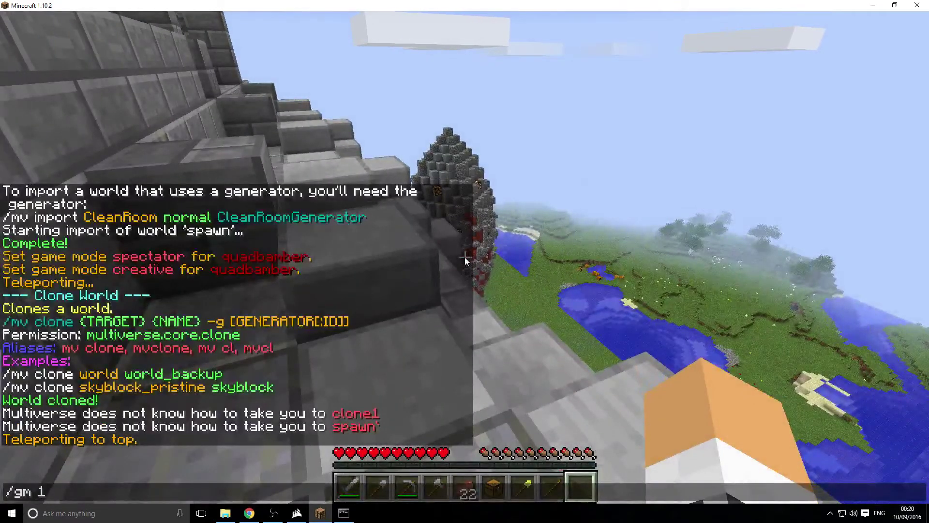
pyautogui.write('gm 1')
pyautogui.press('Return')
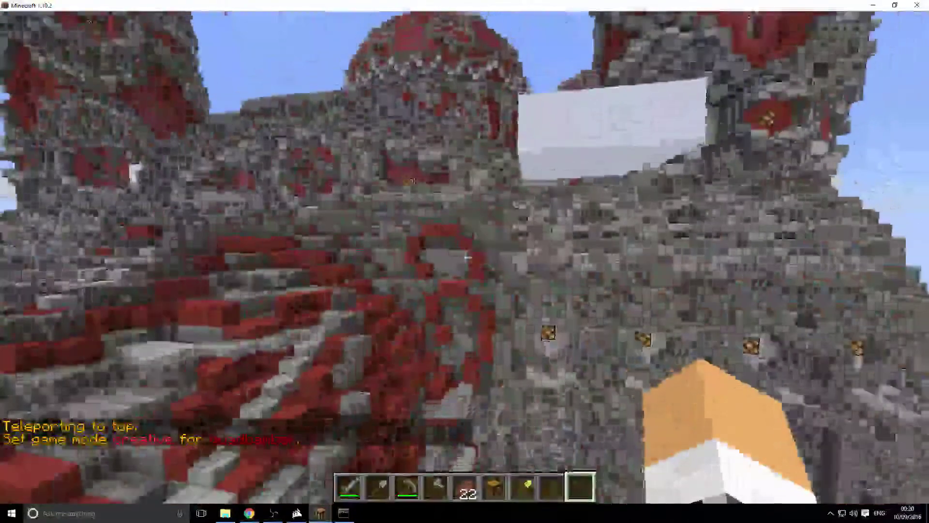
# Send the chat message g and examine the world name prefix in the chat history.
pyautogui.write('tg')
pyautogui.press('Return')
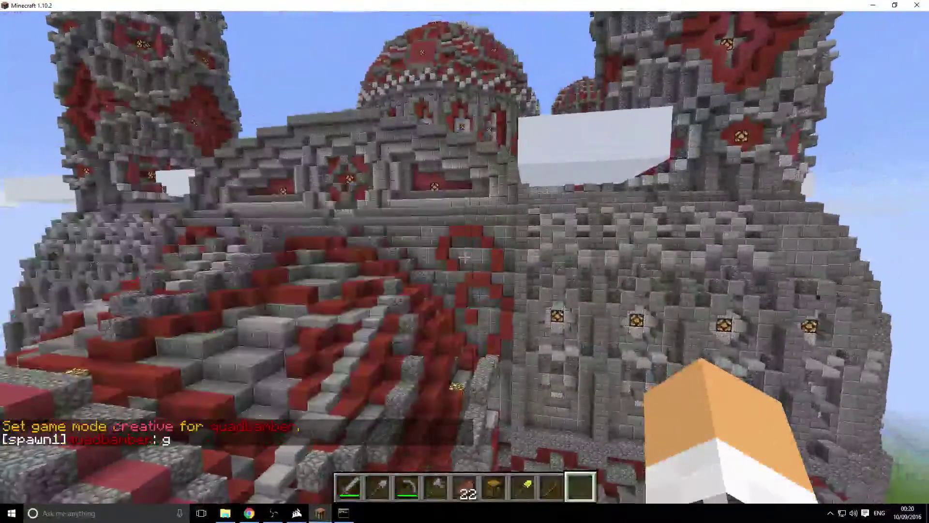
pyautogui.press('t')
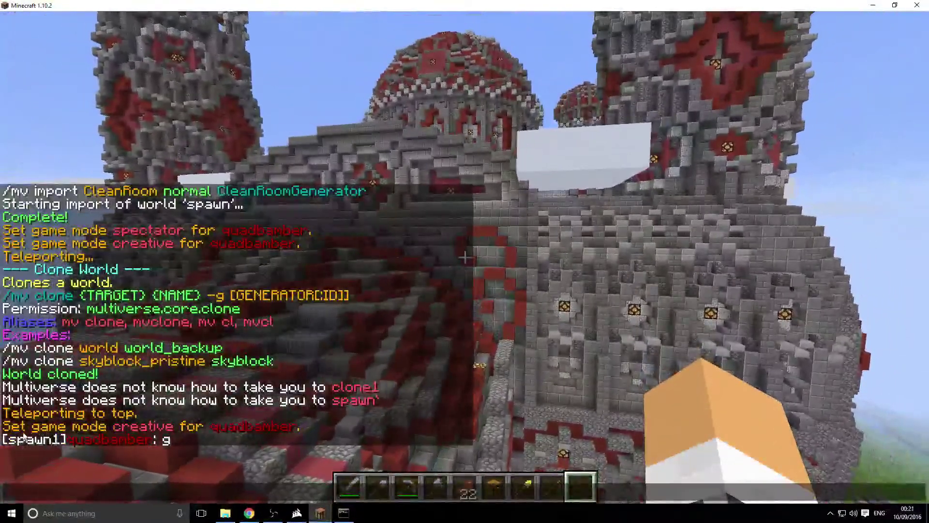
pyautogui.press('Escape')
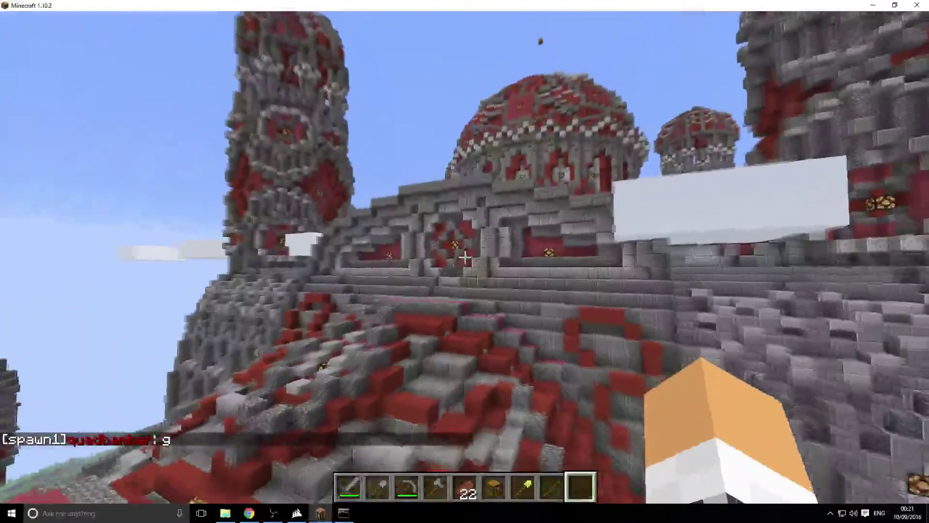
pyautogui.press('t')
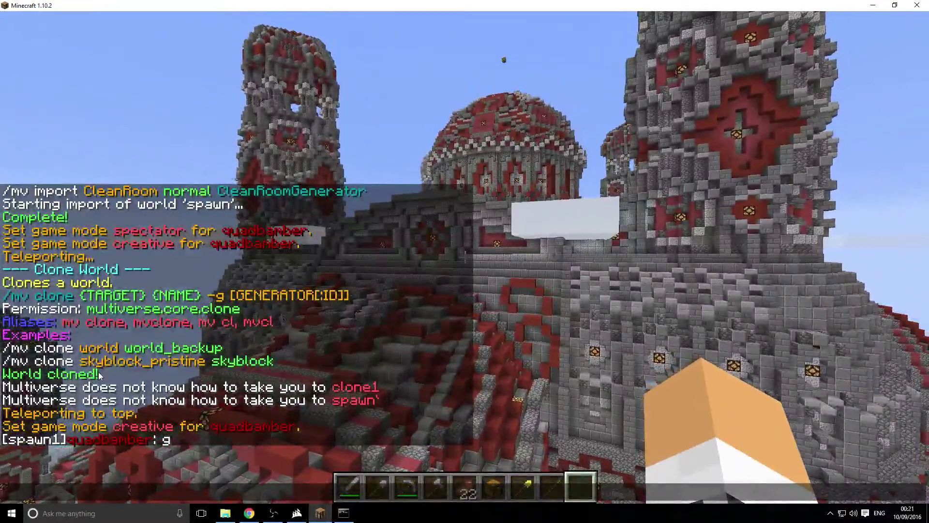
pyautogui.write('g')
pyautogui.press('Escape')
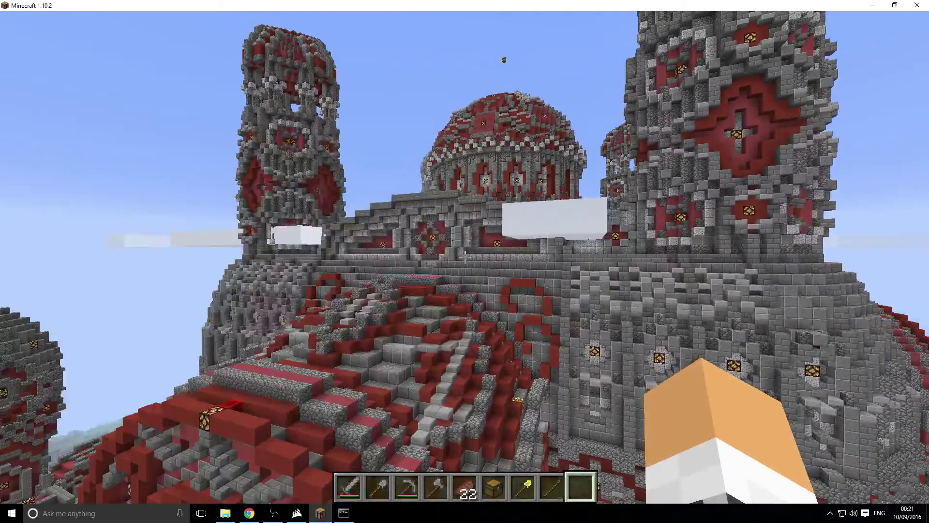
# Display the Multiverse command list with /mv and its second page with /mv help 2.
pyautogui.write('/mv')
pyautogui.press('Return')
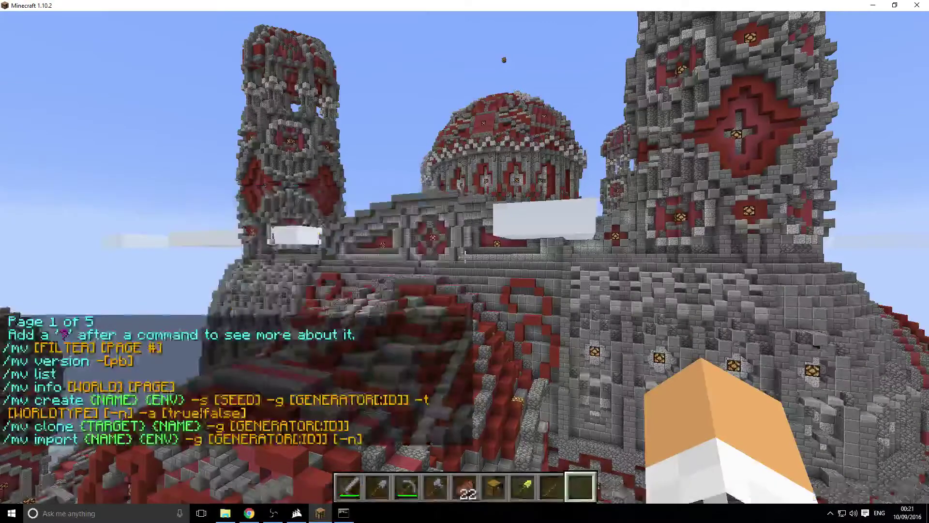
pyautogui.write('/mv help 2')
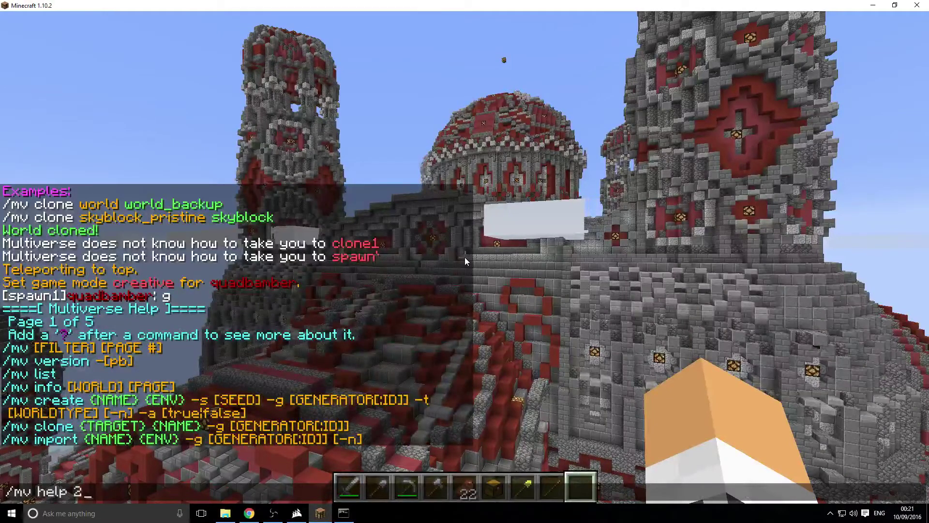
pyautogui.press('Return')
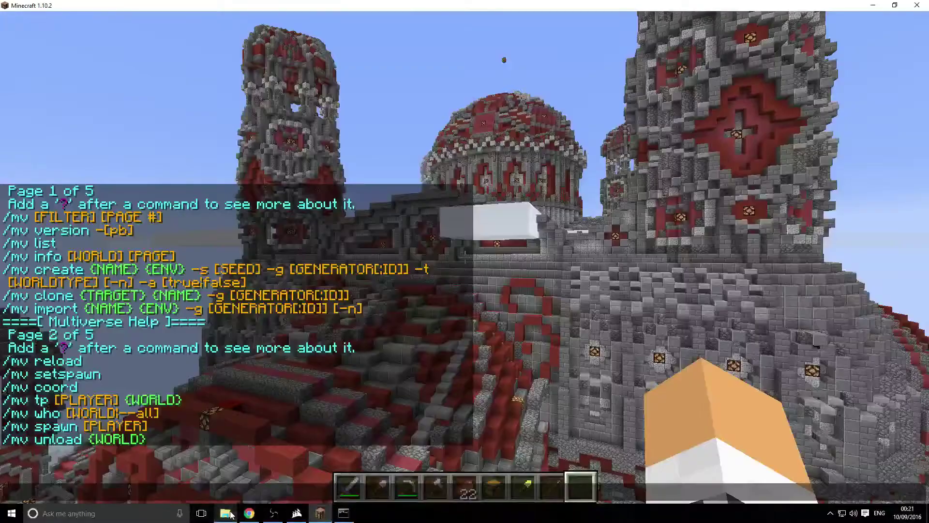
# Switch to File Explorer and select the spawn1 folder in Test Server 1 to examine the world folders.
pyautogui.click(227, 512)
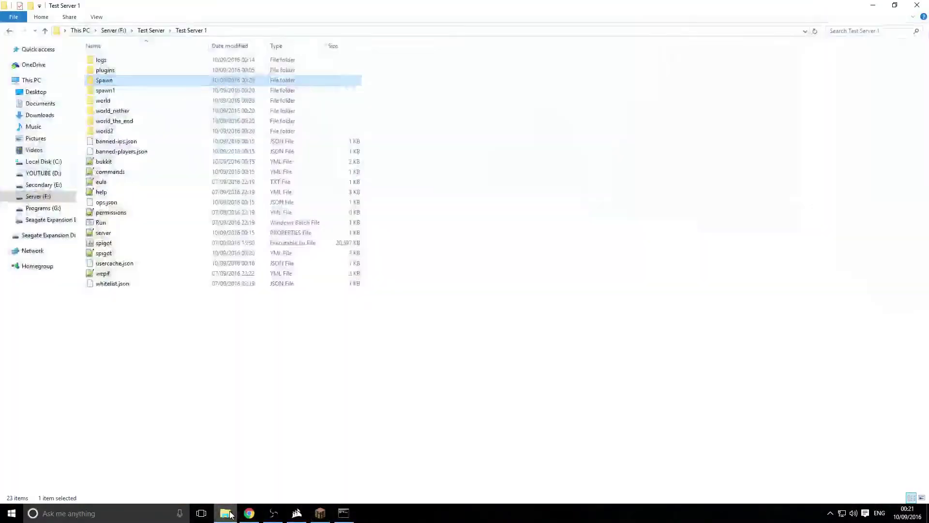
pyautogui.click(429, 198)
pyautogui.click(119, 93)
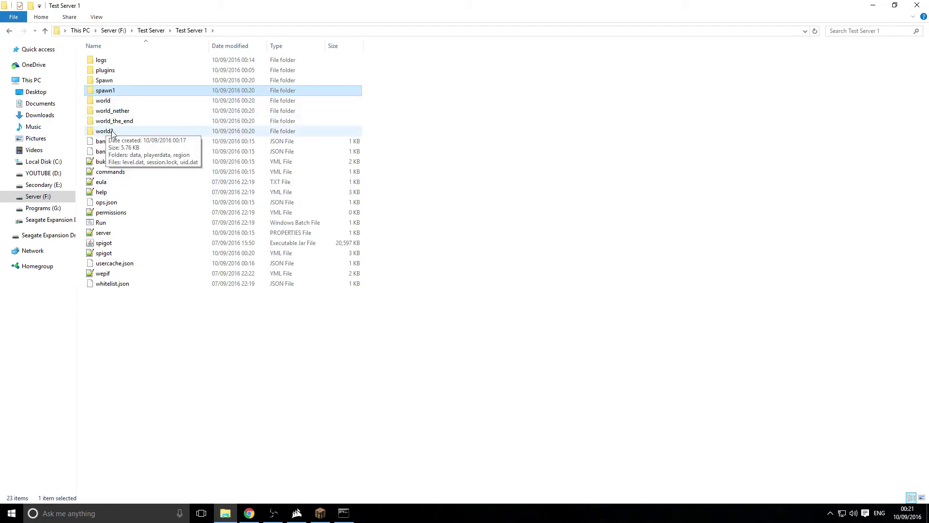
# Open the Multiverse-Core folder inside the plugins folder and point out its configuration files.
pyautogui.doubleClick(124, 72)
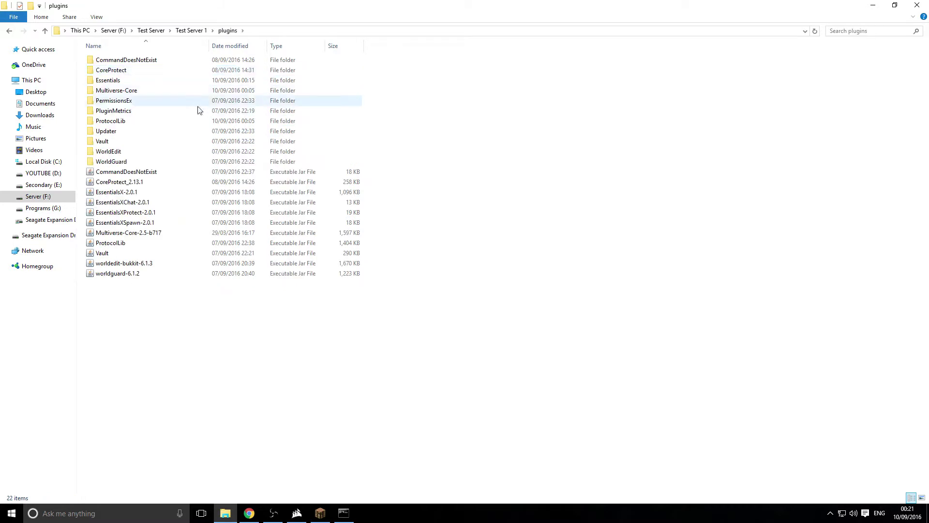
pyautogui.click(126, 92)
pyautogui.doubleClick(127, 92)
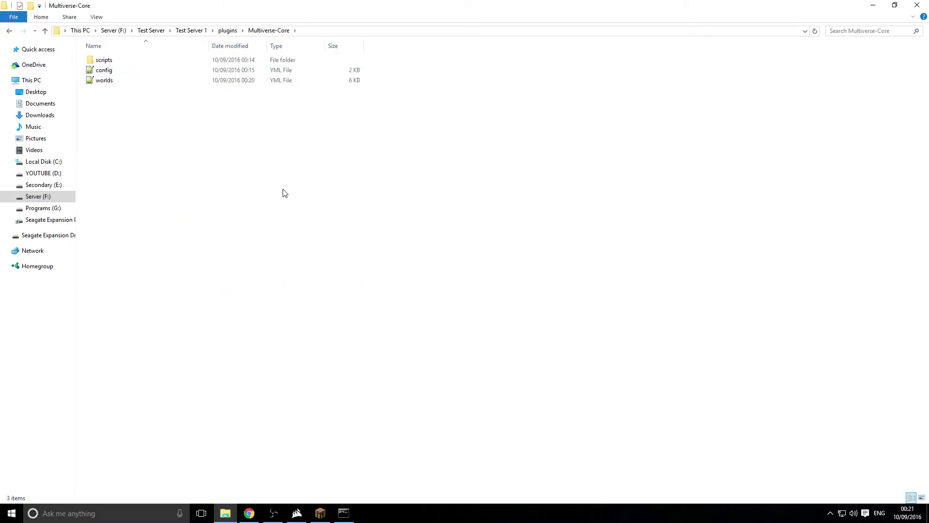
pyautogui.moveTo(157, 137); pyautogui.dragTo(105, 72)
pyautogui.click(152, 147)
# Switch to Minecraft, send the chat message d and examine the world name prefix in the chat history.
pyautogui.click(328, 517)
pyautogui.write('d')
pyautogui.press('Return')
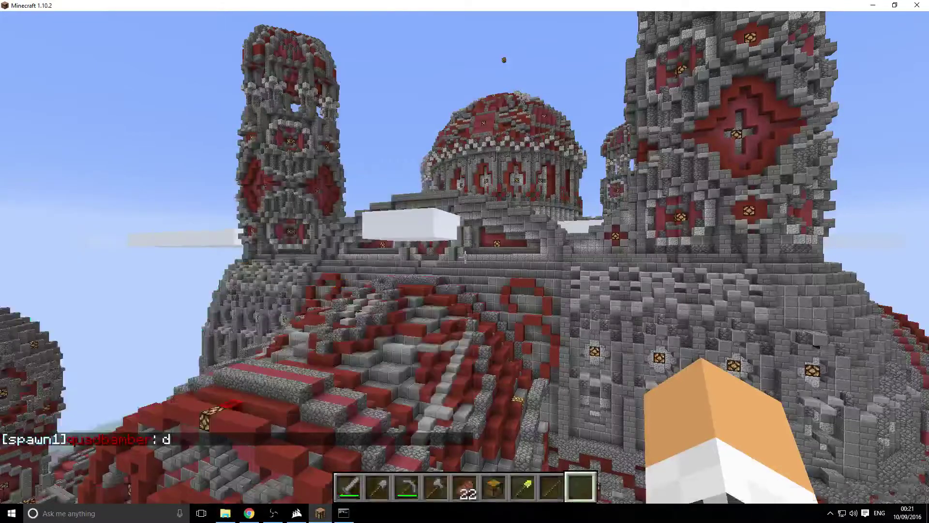
pyautogui.press('t')
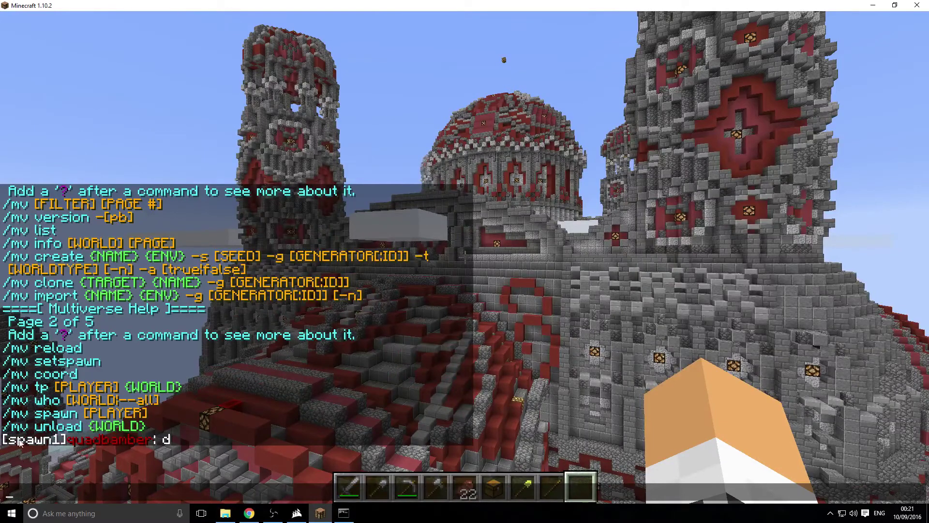
# Return to File Explorer and open the Multiverse-Core config file in a maximized Notepad++ window.
pyautogui.click(249, 512)
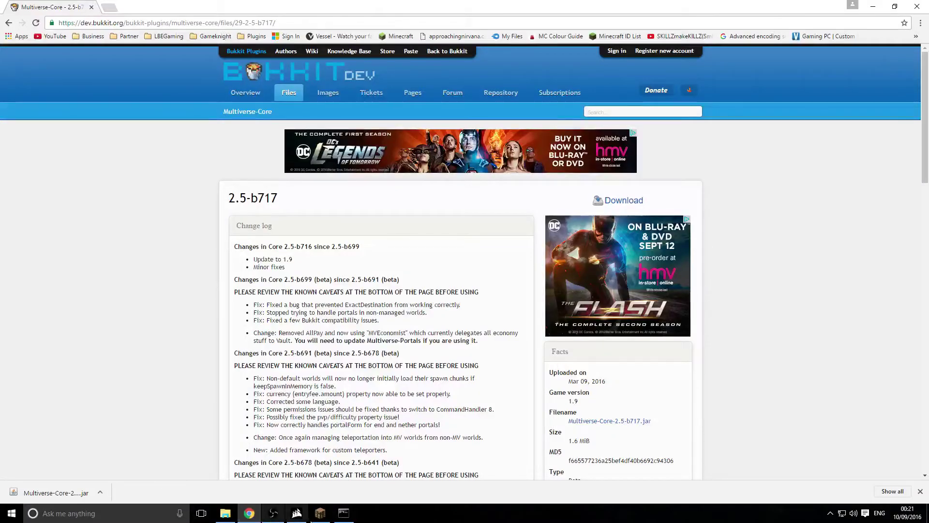
pyautogui.click(225, 513)
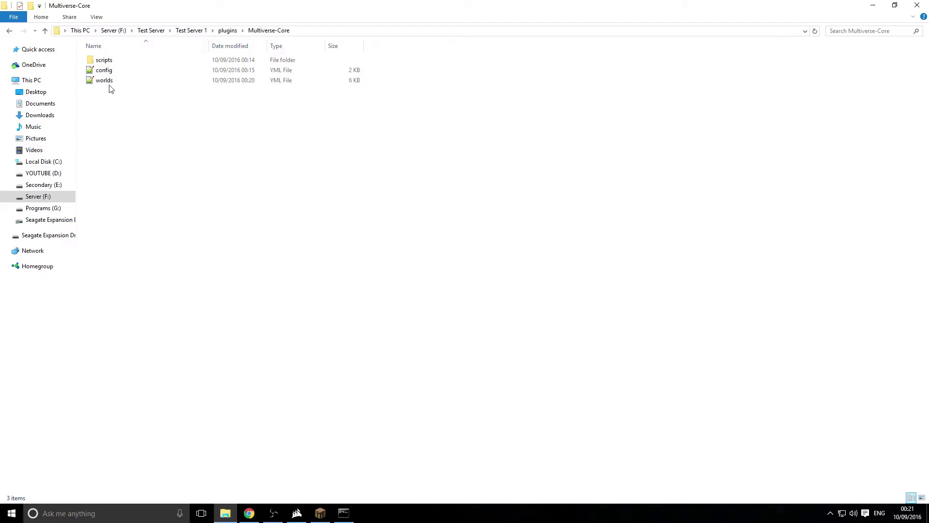
pyautogui.doubleClick(103, 71)
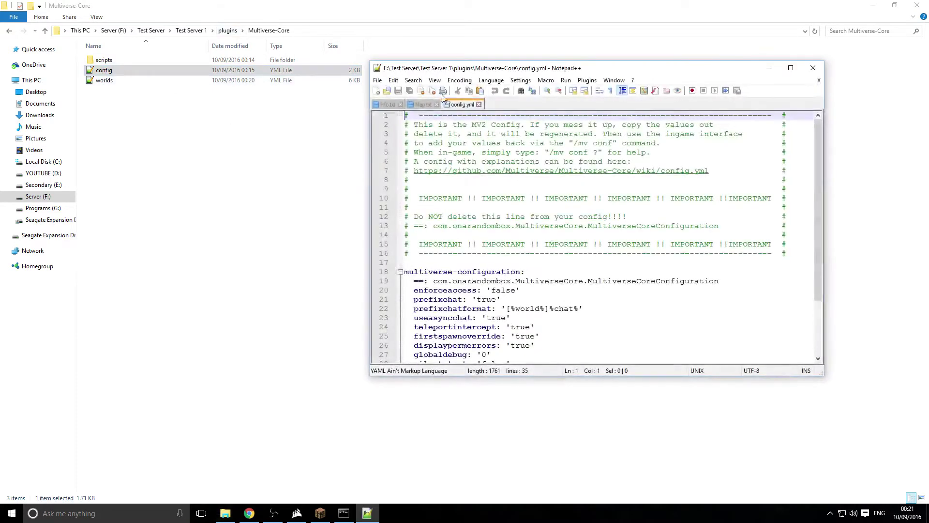
pyautogui.doubleClick(537, 68)
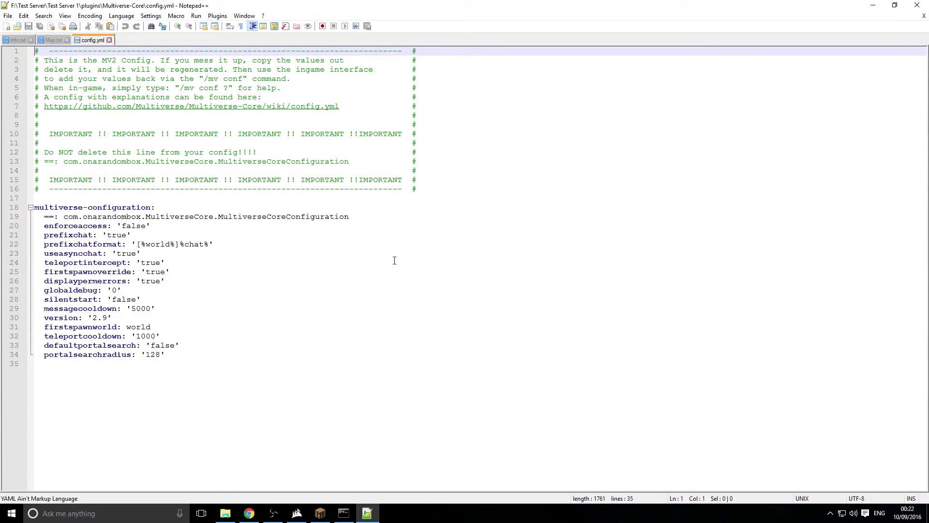
# Examine the prefixchat and prefixchatformat settings in config.yml.
pyautogui.click(69, 299)
pyautogui.press('Down')
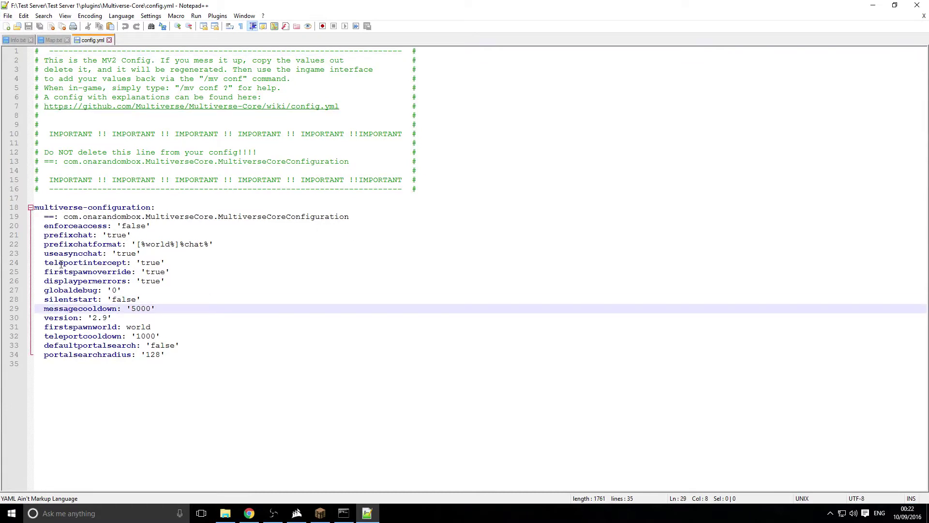
pyautogui.moveTo(46, 243); pyautogui.dragTo(118, 242)
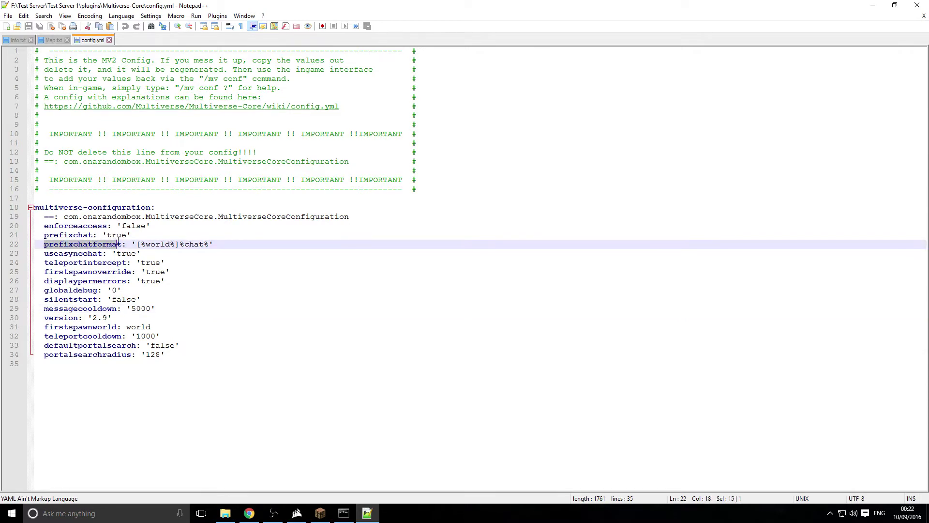
pyautogui.moveTo(238, 245); pyautogui.dragTo(212, 245)
pyautogui.click(73, 254)
pyautogui.moveTo(131, 236); pyautogui.dragTo(63, 237)
pyautogui.click(58, 244)
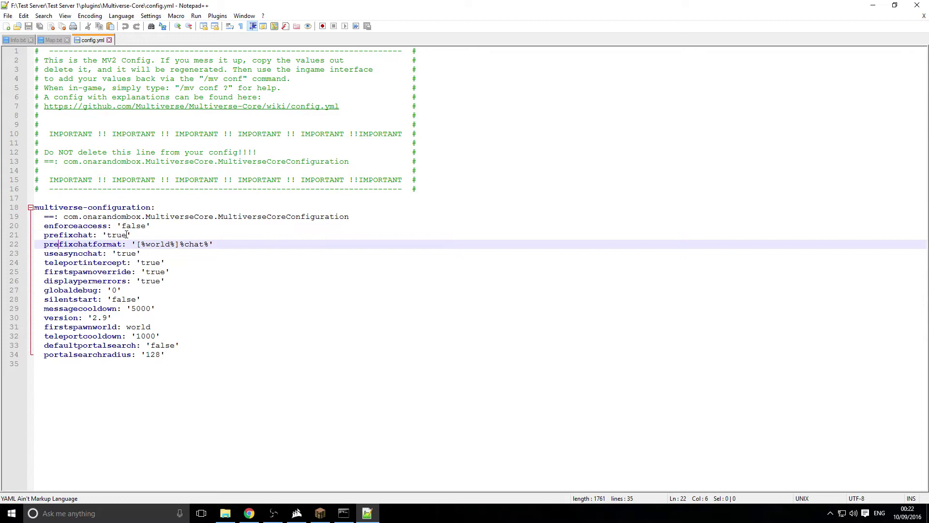
# Set prefixchat to false by copying the value from the enforceaccess line.
pyautogui.moveTo(145, 229); pyautogui.dragTo(123, 227)
pyautogui.hotkey('ctrl', 'c')
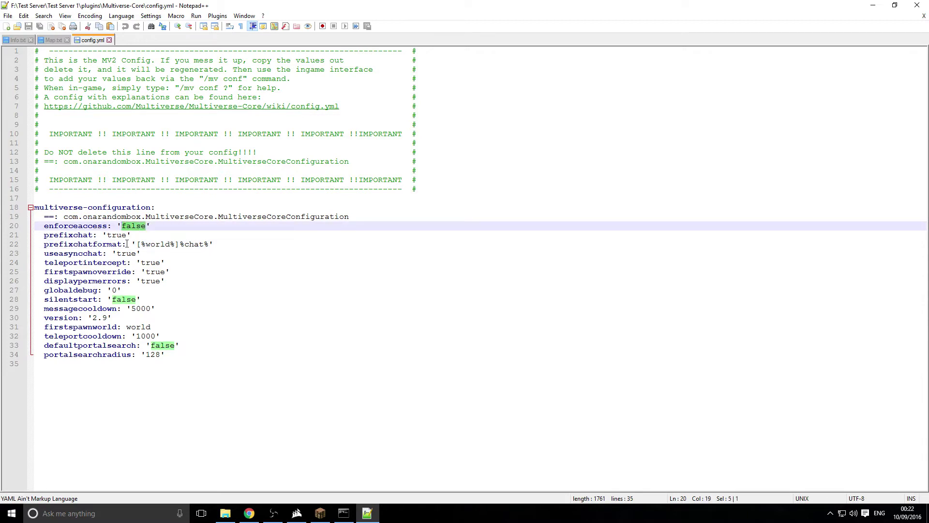
pyautogui.doubleClick(117, 235)
pyautogui.hotkey('ctrl', 'v')
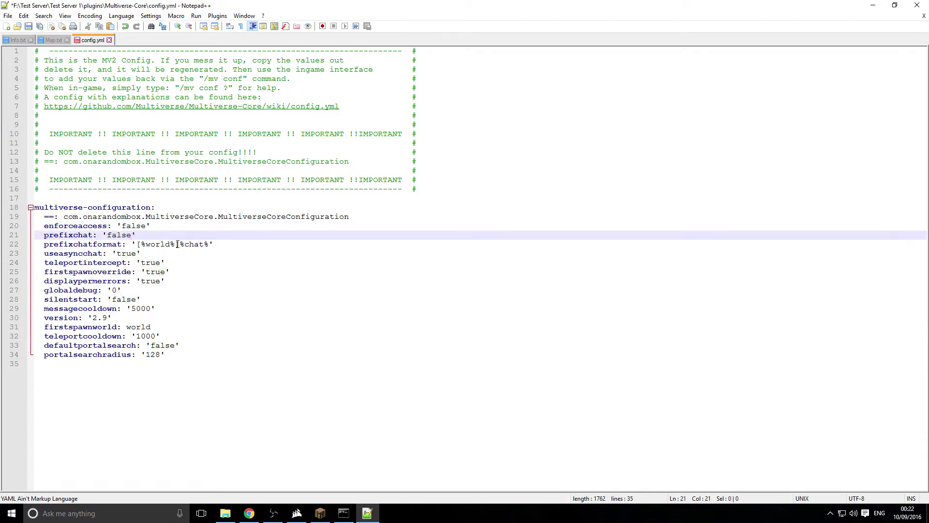
# Remove [%world%] from the prefixchatformat value, then save config.yml and close Notepad++.
pyautogui.moveTo(178, 244); pyautogui.dragTo(138, 246)
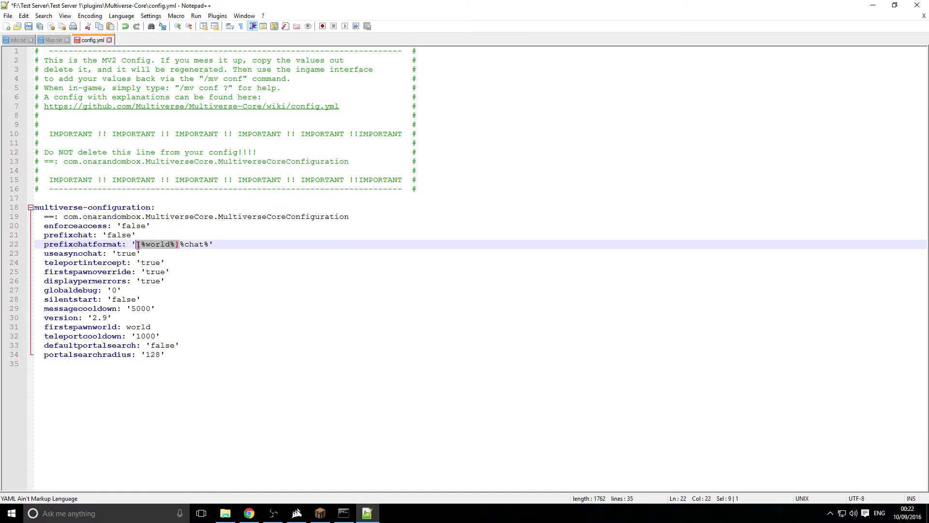
pyautogui.press('Delete')
pyautogui.click(223, 252)
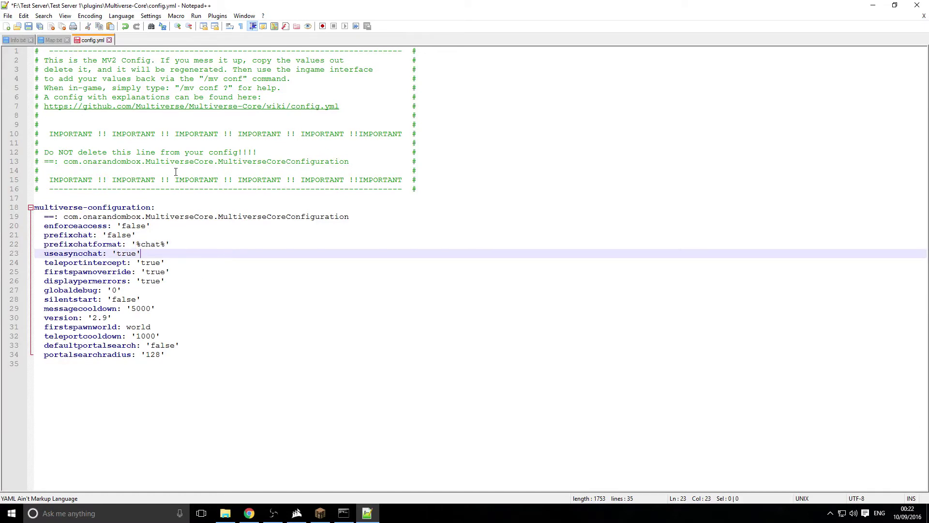
pyautogui.click(40, 25)
pyautogui.click(916, 4)
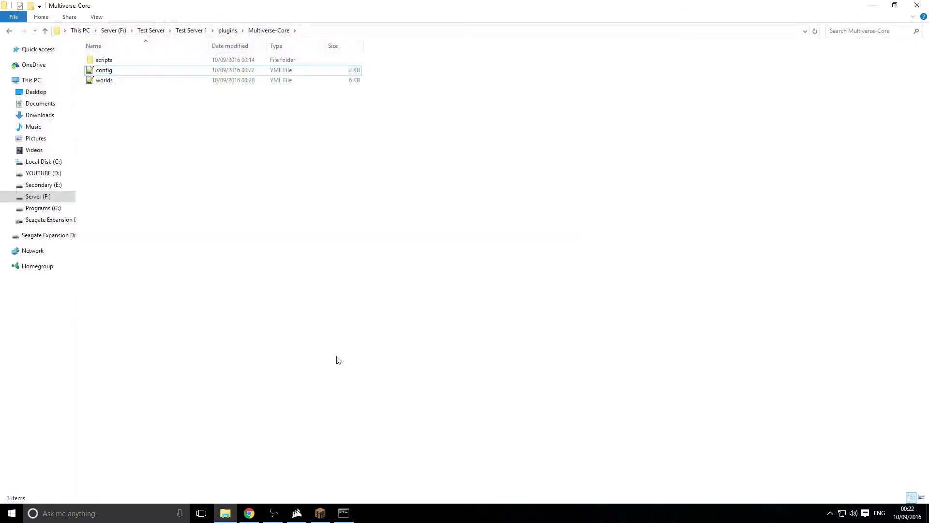
# Switch to Minecraft and reload the Multiverse configuration with /mv reload.
pyautogui.click(332, 511)
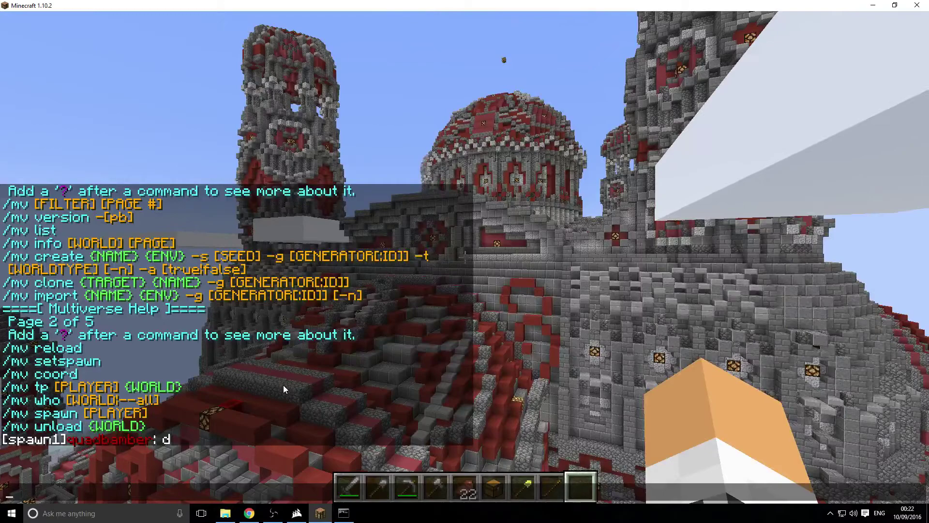
pyautogui.write('/mv reload')
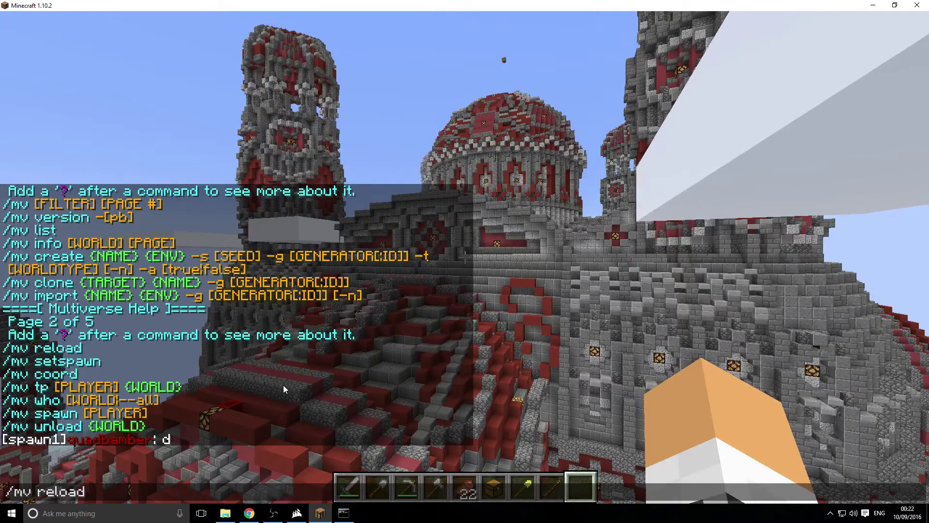
pyautogui.press('Return')
pyautogui.press('t')
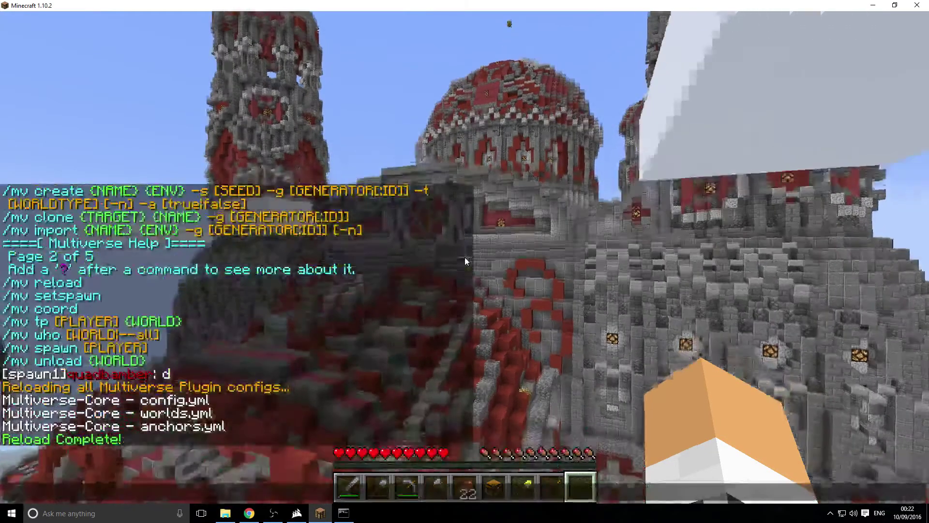
pyautogui.press('Escape')
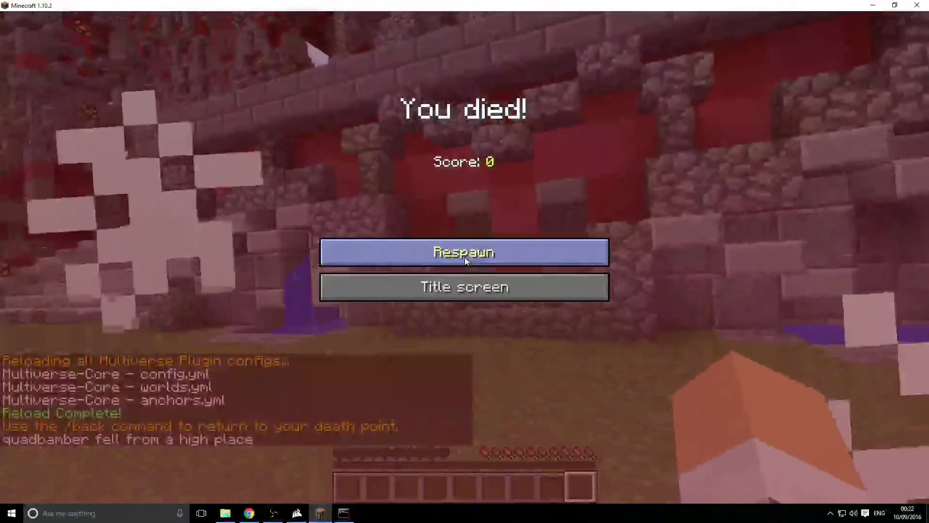
# Respawn the player and send the chat message d to check the chat prefix.
pyautogui.click(464, 257)
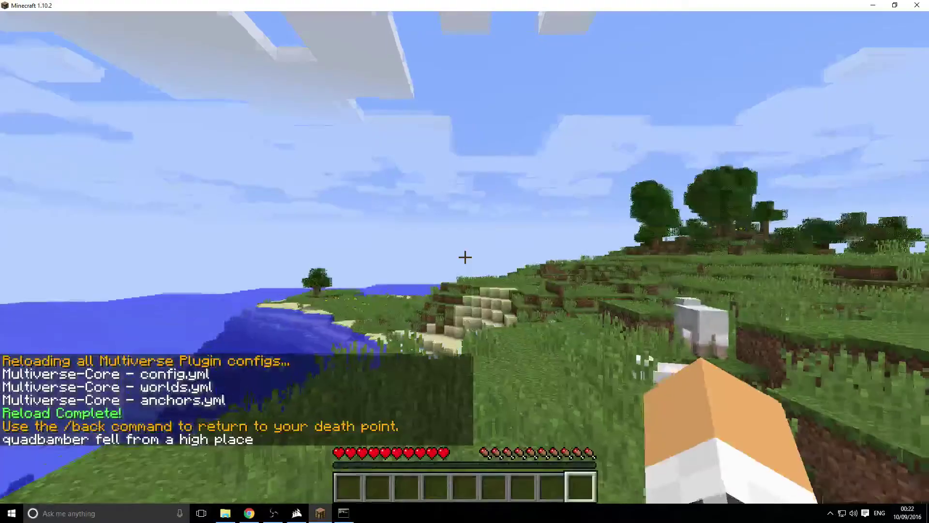
pyautogui.write('td')
pyautogui.press('Return')
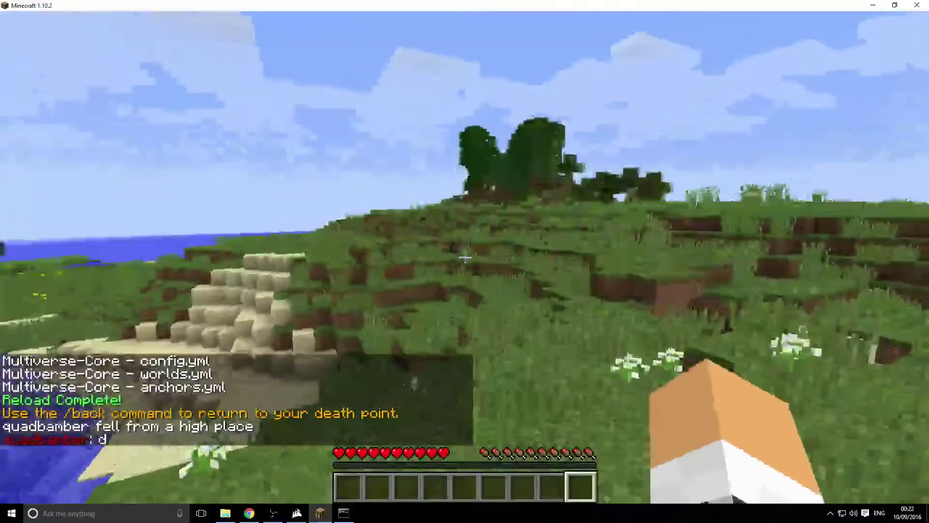
pyautogui.press('Escape')
# Switch to File Explorer, open the Multiverse-Core worlds file in Notepad++ and highlight the start of the world2 block.
pyautogui.click(225, 513)
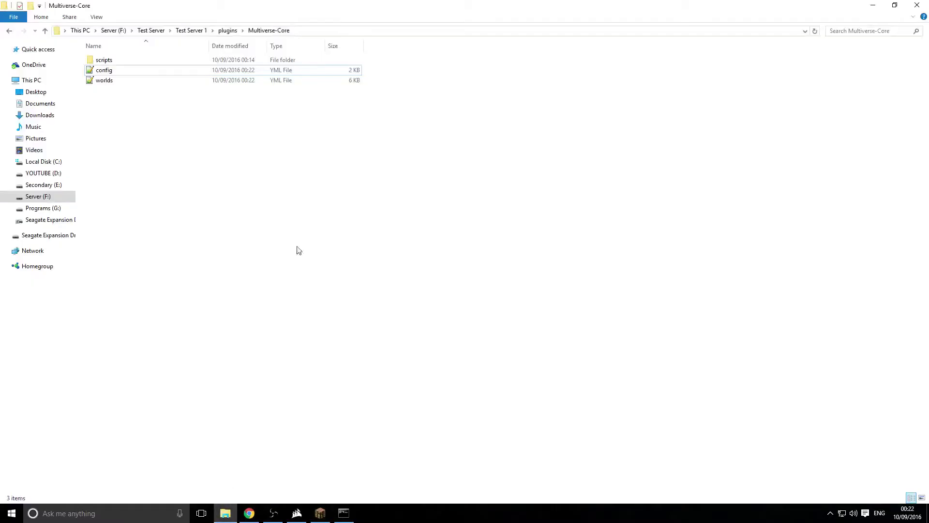
pyautogui.doubleClick(105, 81)
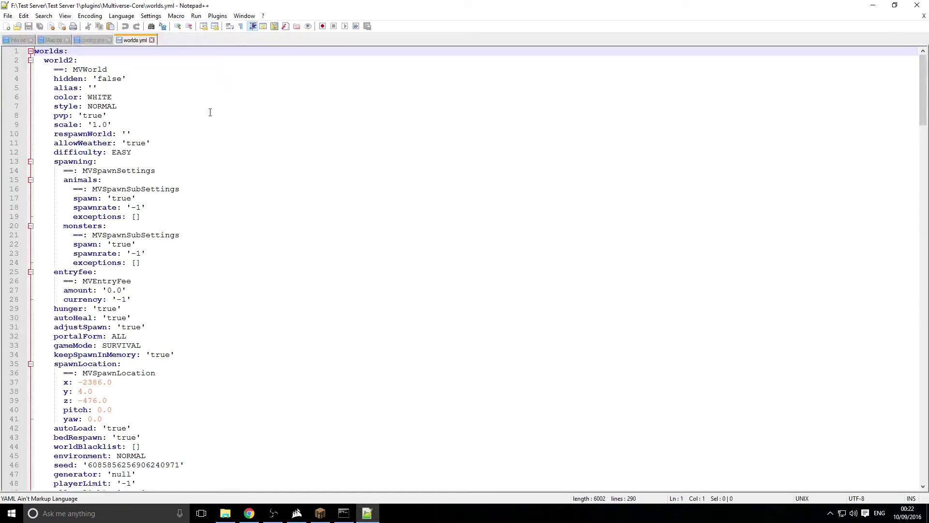
pyautogui.moveTo(43, 60); pyautogui.dragTo(195, 205)
pyautogui.scroll(1, 137, 111)
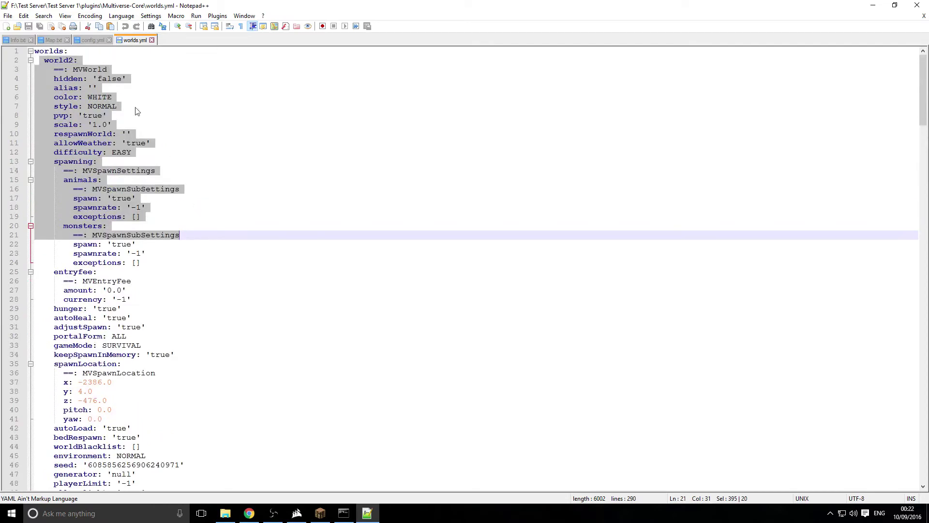
# Examine the settings blocks of the individual worlds throughout worlds.yml.
pyautogui.scroll(-20, 110, 137)
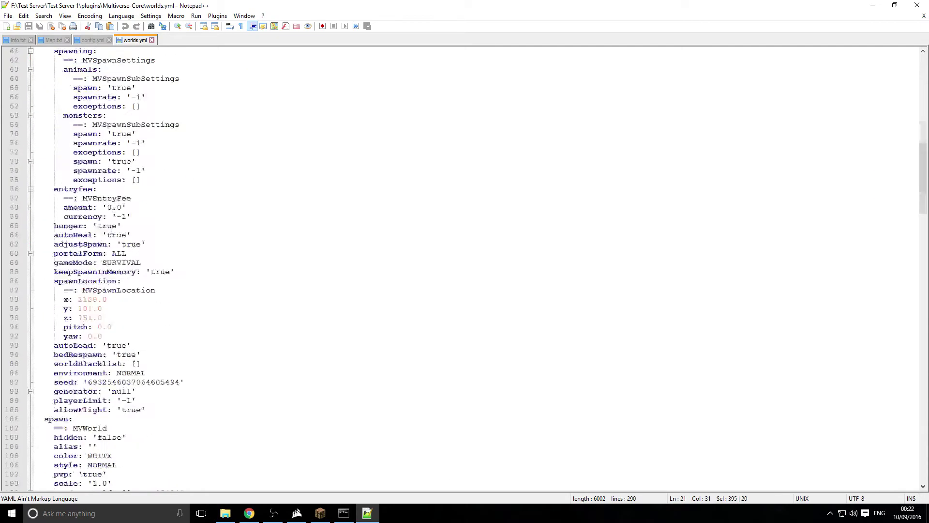
pyautogui.scroll(-20, 113, 226)
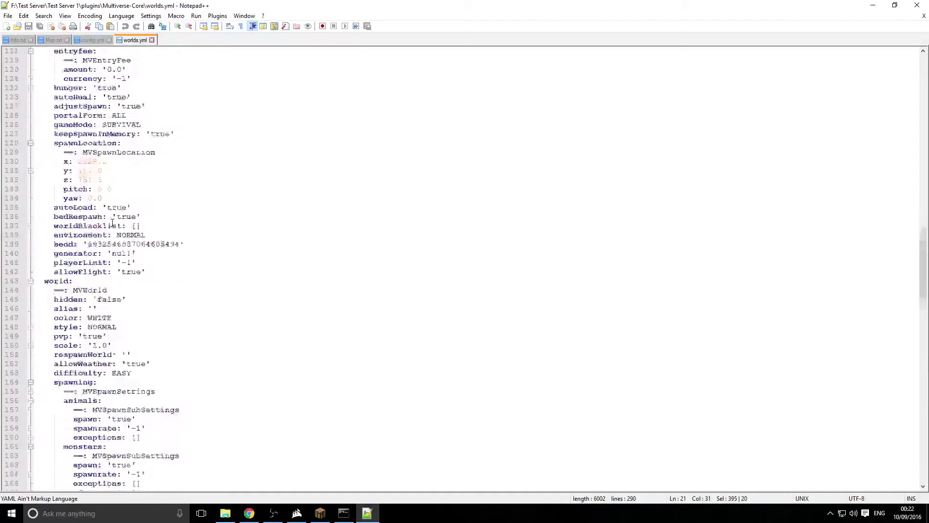
pyautogui.scroll(4, 153, 220)
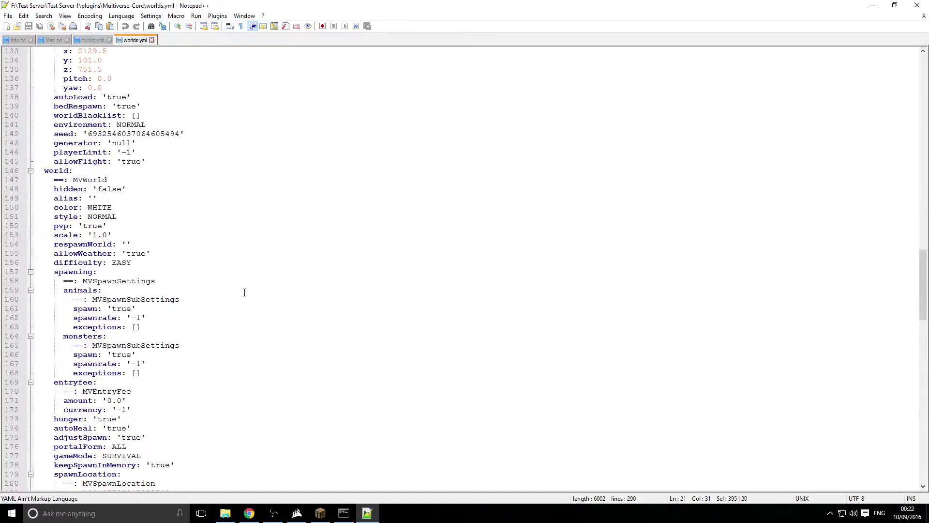
pyautogui.scroll(-16, 245, 293)
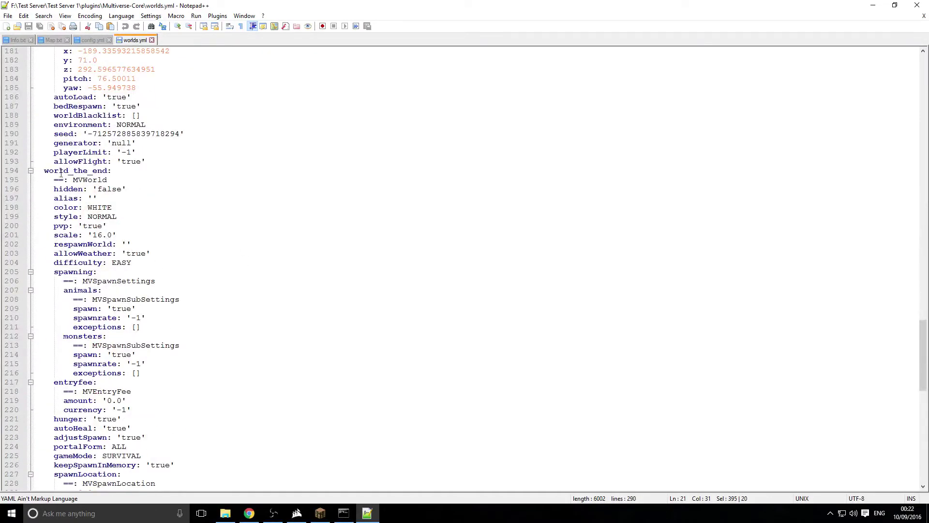
pyautogui.scroll(-14, 61, 173)
pyautogui.scroll(20, 83, 166)
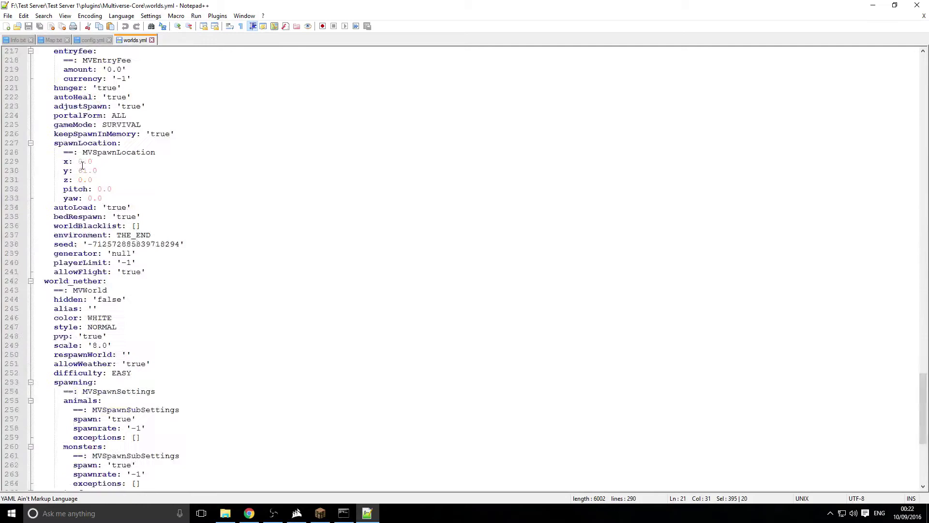
pyautogui.scroll(10, 127, 189)
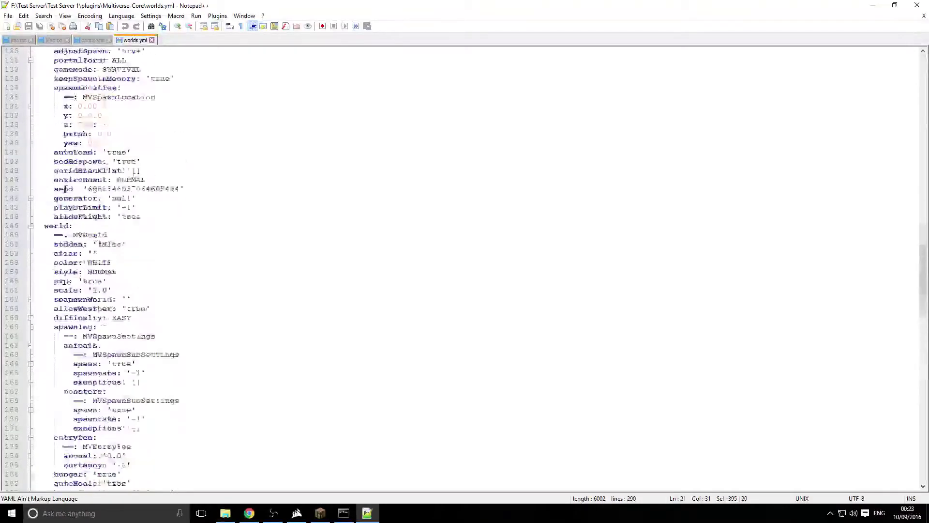
pyautogui.scroll(20, 80, 216)
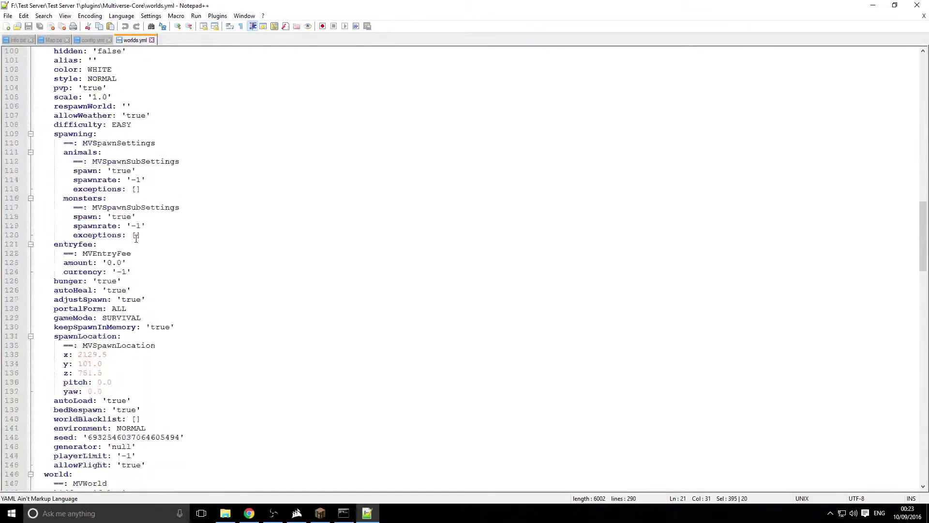
pyautogui.scroll(4, 135, 231)
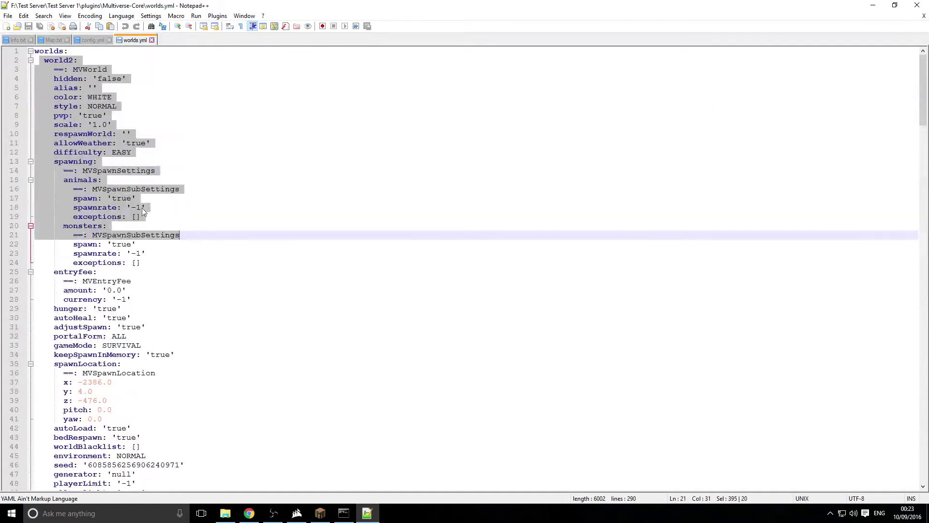
# Examine the world2 settings in worlds.yml, including difficulty and scale.
pyautogui.click(165, 170)
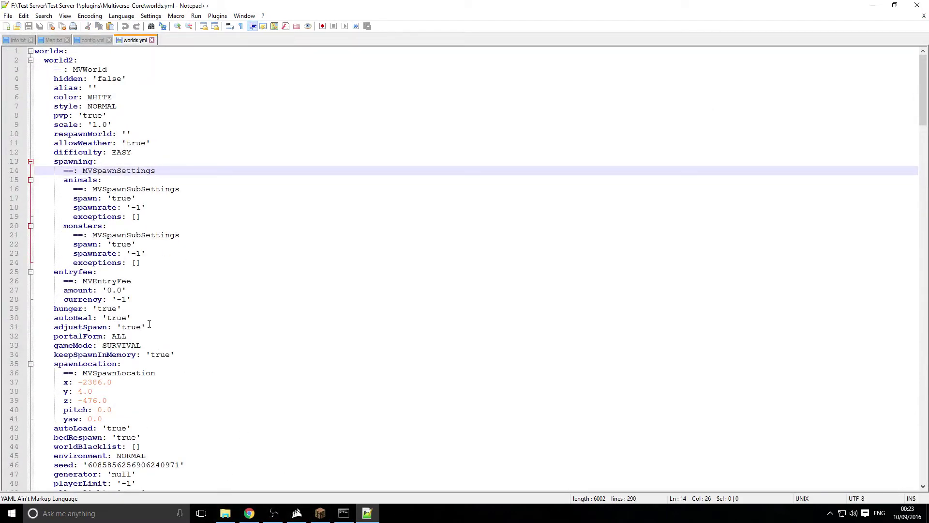
pyautogui.click(102, 152)
pyautogui.click(148, 127)
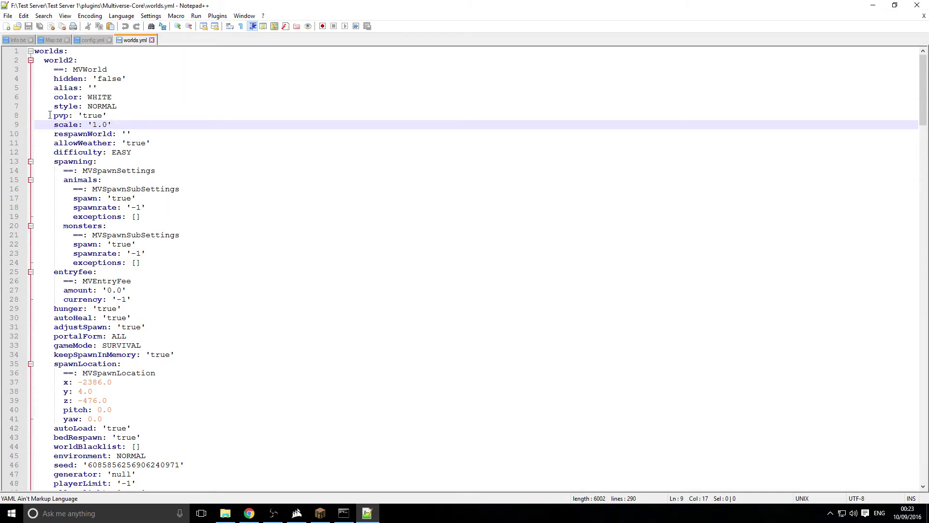
# Highlight the gameMode line and the world2 name in worlds.yml, and switch back to the running Minecraft game.
pyautogui.moveTo(148, 343); pyautogui.dragTo(28, 344)
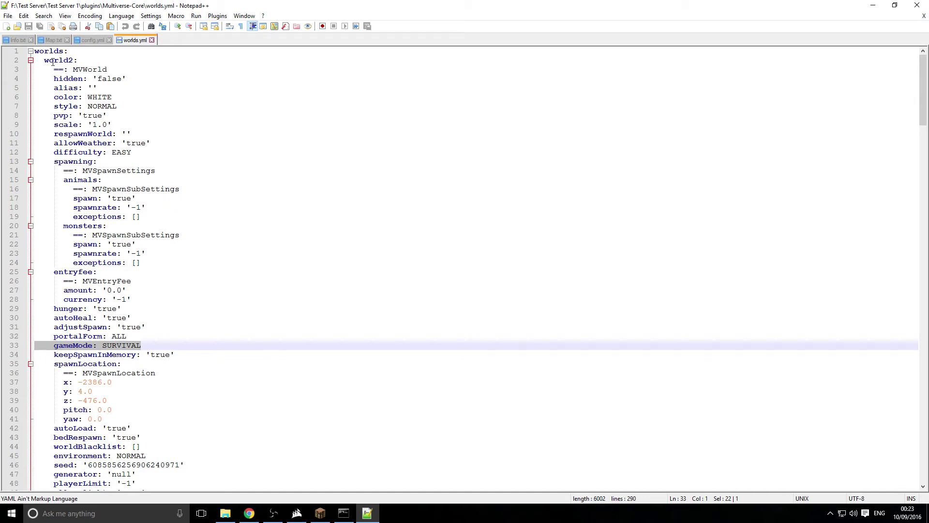
pyautogui.moveTo(44, 60); pyautogui.dragTo(70, 59)
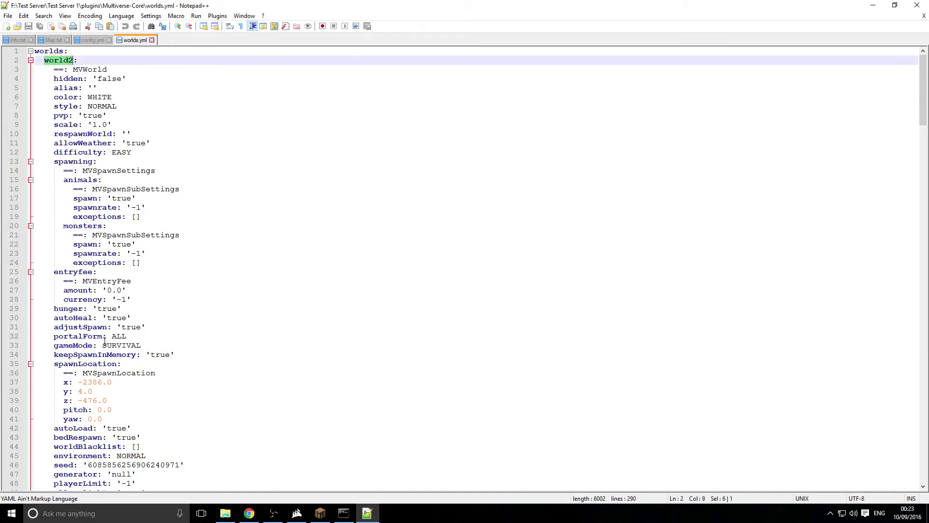
pyautogui.click(320, 512)
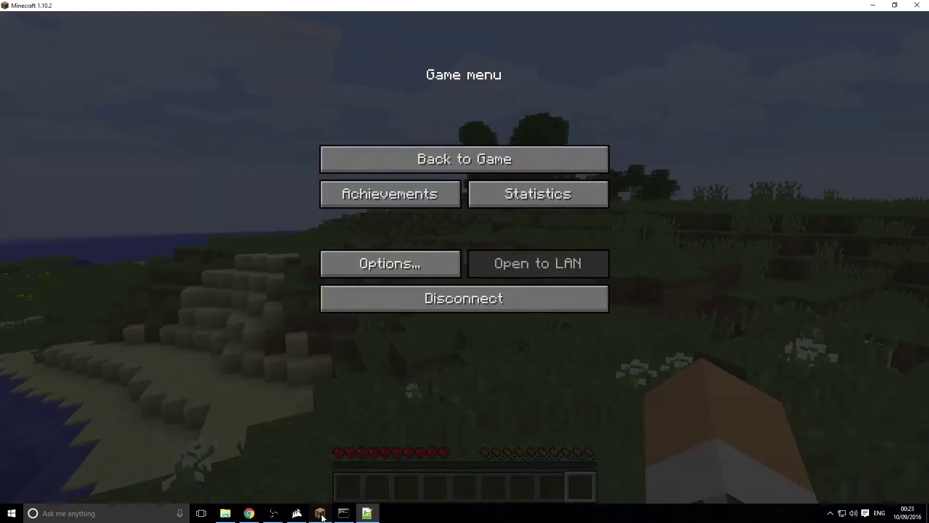
pyautogui.press('Escape')
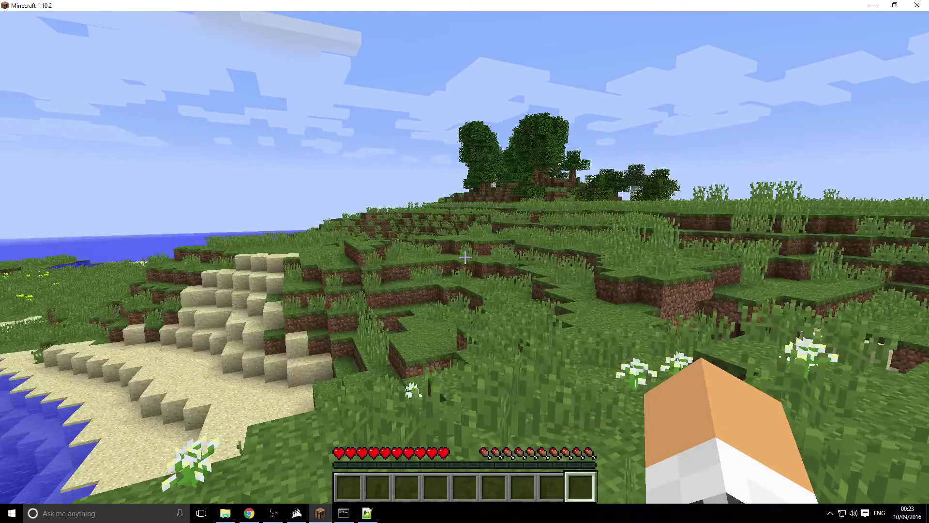
# Display the Multiverse usage help for the /mv modify command in chat.
pyautogui.press('/')
pyautogui.write('mv')
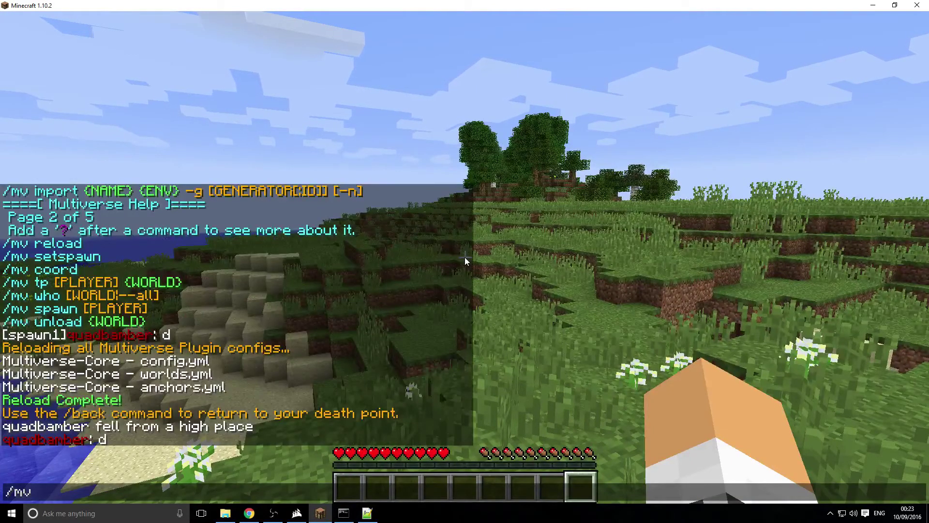
pyautogui.write(' mod')
pyautogui.press('Tab')
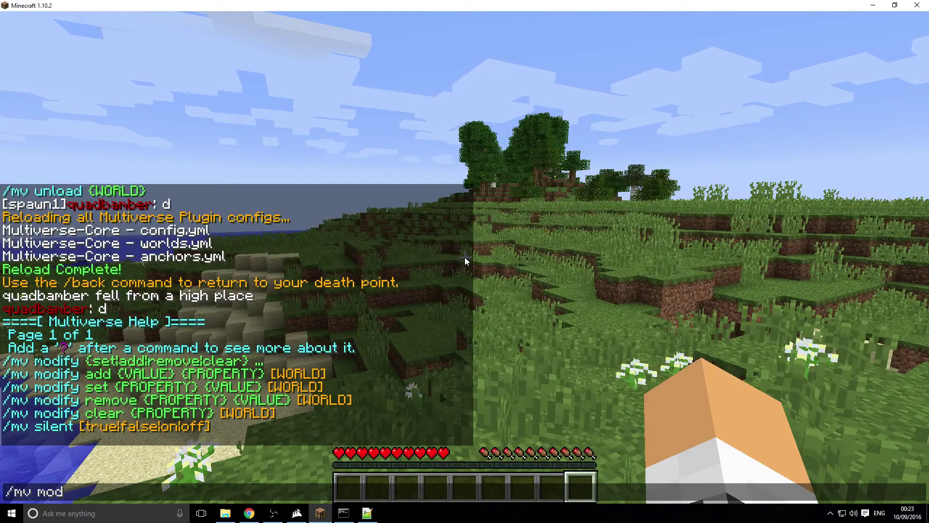
# Set the game mode of world2 to 1 with the command /mv modify set gamemode 1 world2.
pyautogui.write('ify')
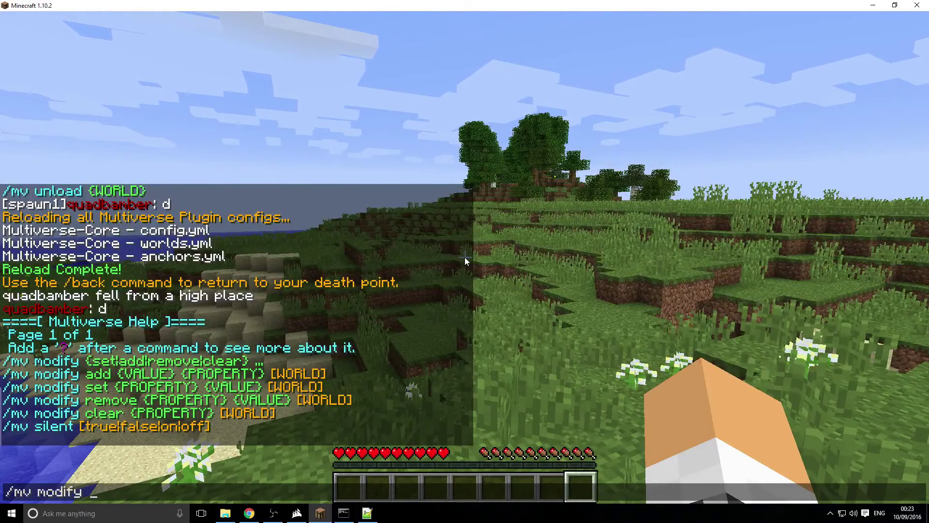
pyautogui.write('s')
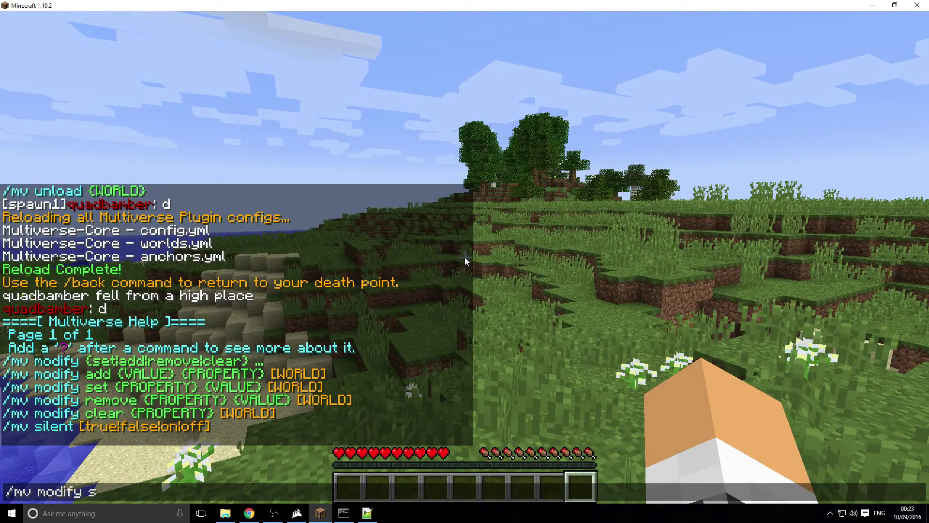
pyautogui.write('et')
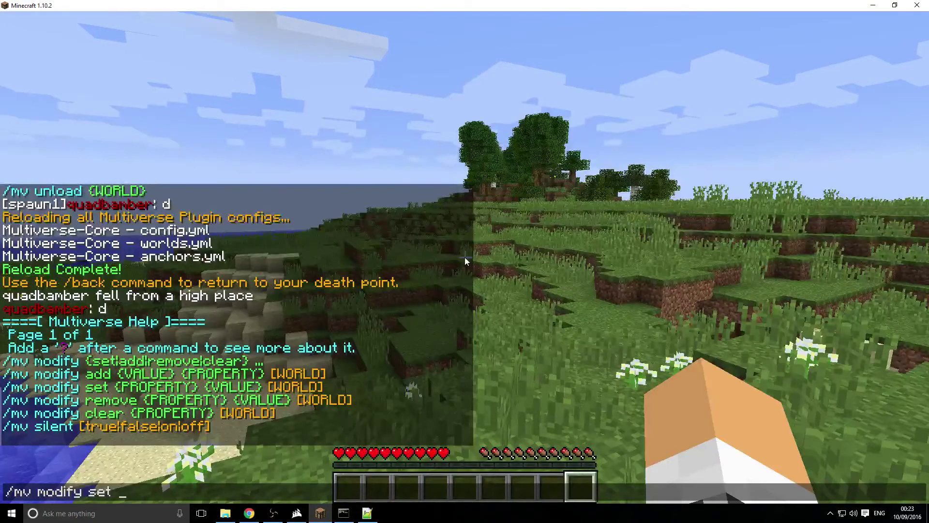
pyautogui.write(' gam')
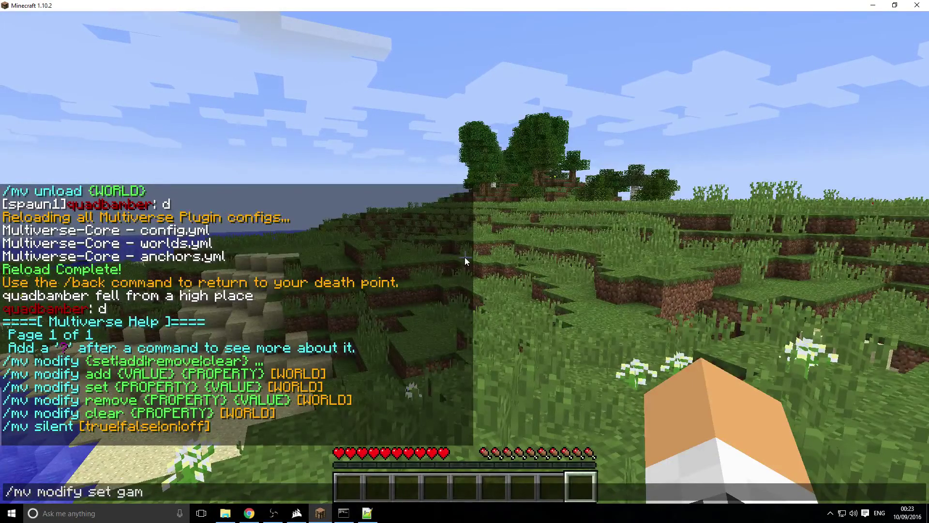
pyautogui.write('emode')
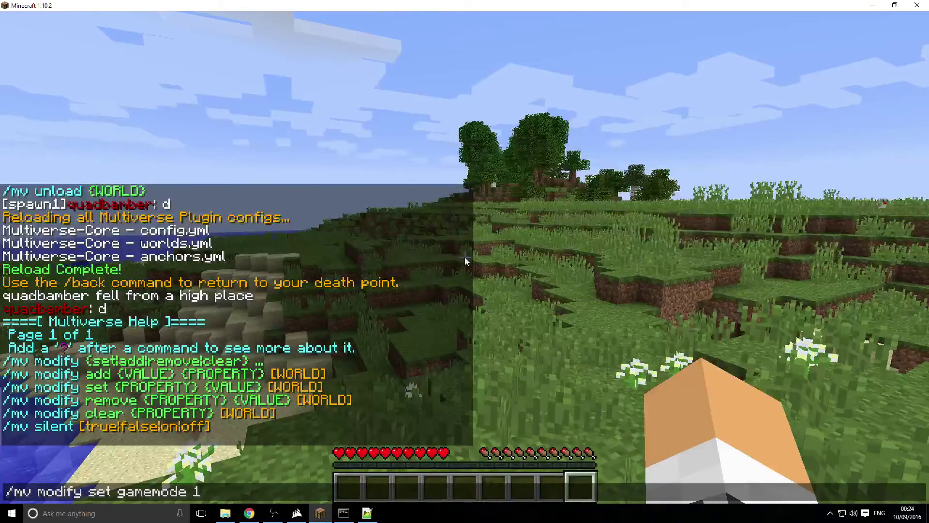
pyautogui.write('1 wolr')
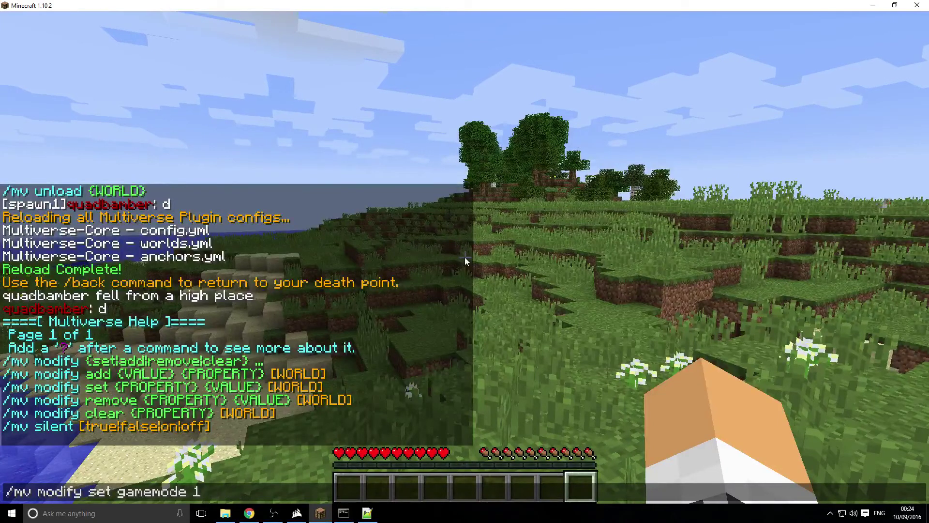
pyautogui.press('BackSpace')
pyautogui.press('BackSpace')
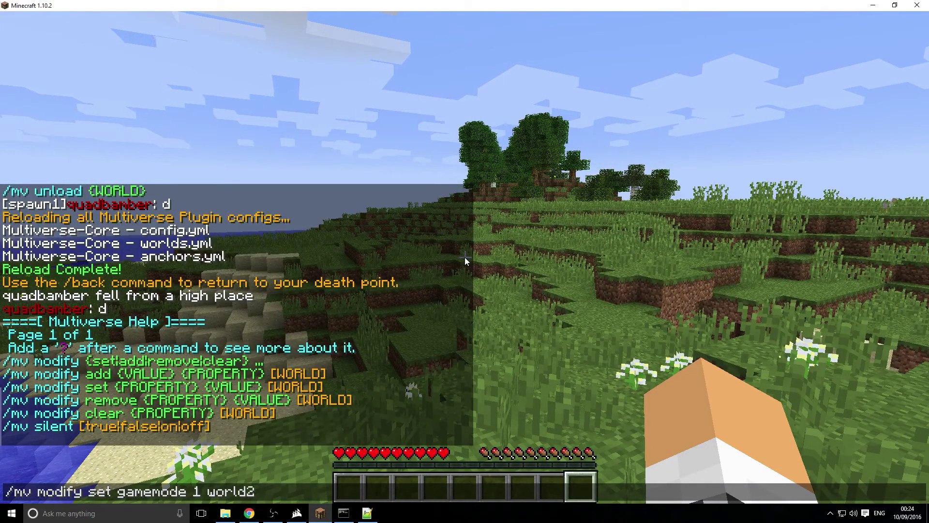
pyautogui.write('rld2')
pyautogui.press('Return')
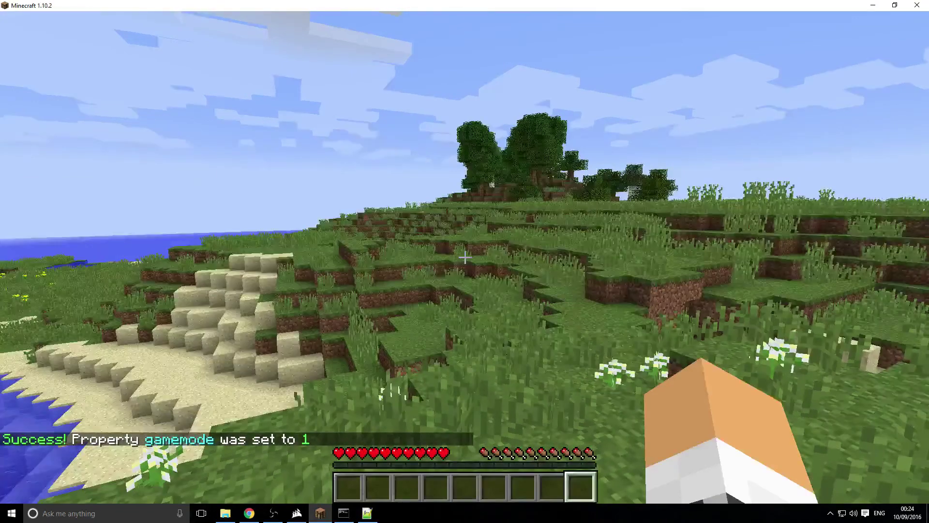
# Teleport the player to world2 with the command /mvtp world2.
pyautogui.press('/')
pyautogui.write('mvtp')
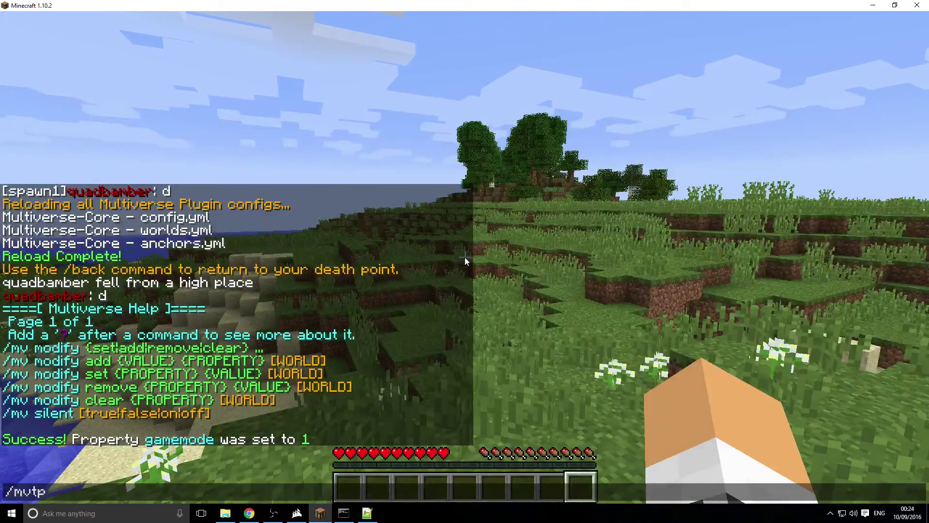
pyautogui.write(' w')
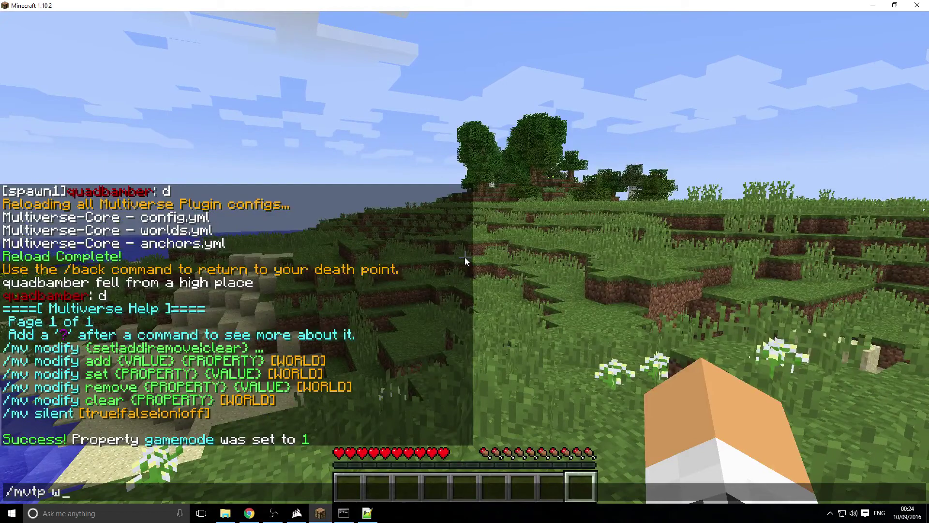
pyautogui.write('orld2')
pyautogui.press('Return')
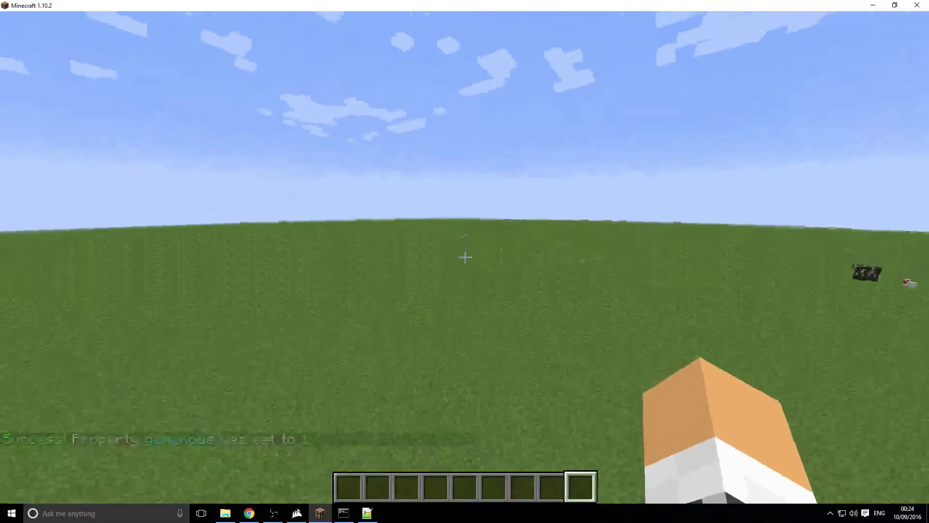
# Reuse the earlier modify command to set the game mode of world2 to 2.
pyautogui.press('t')
pyautogui.press('Up')
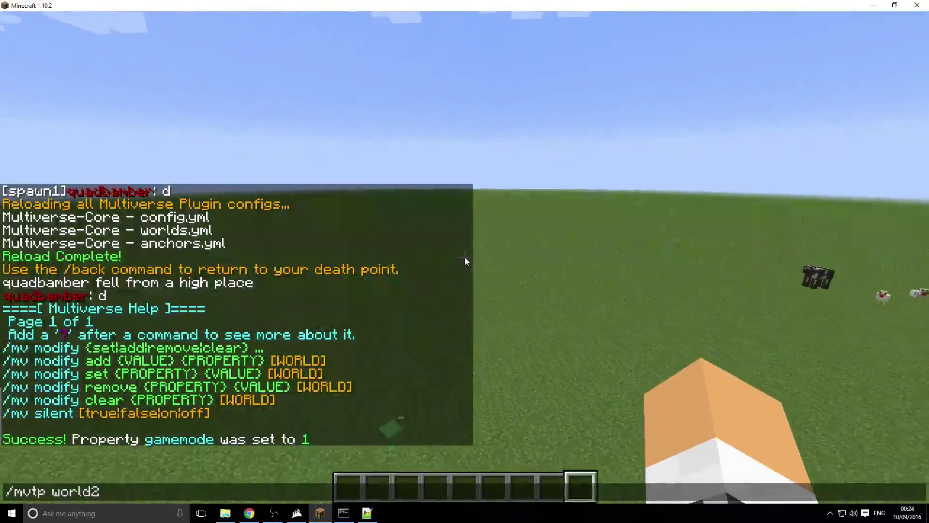
pyautogui.press('Up')
pyautogui.press('Left')
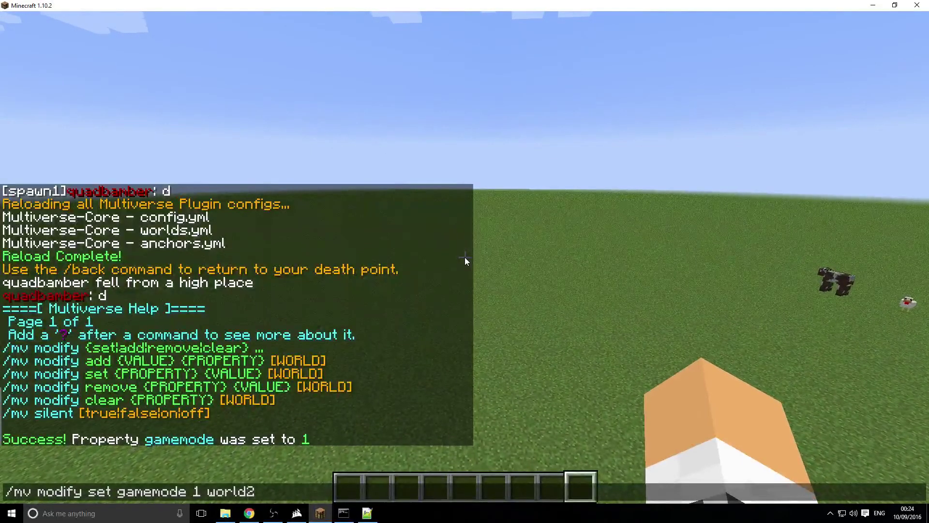
pyautogui.press('Left')
pyautogui.press('Left')
pyautogui.press('Left')
pyautogui.press('Left')
pyautogui.press('Left')
pyautogui.press('Return')
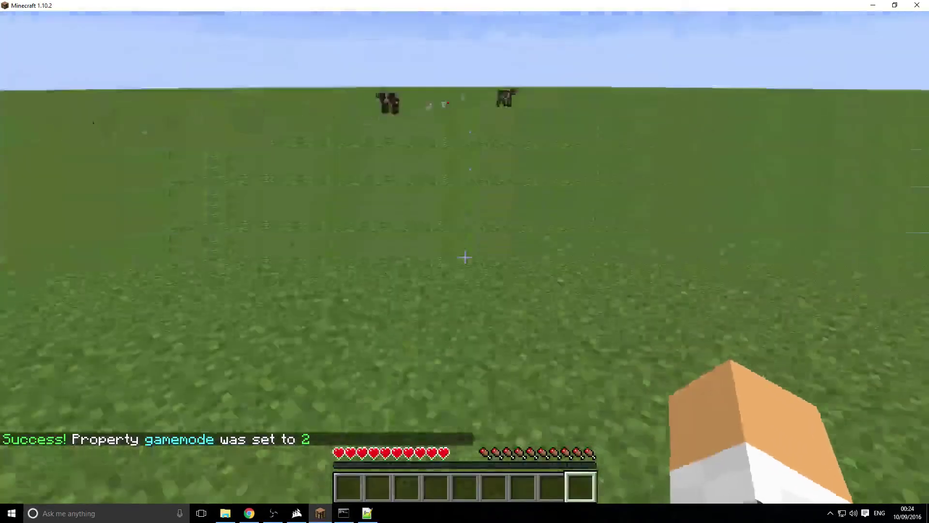
# Reissue the modify command with value 3 to change the game mode of world2.
pyautogui.press('t')
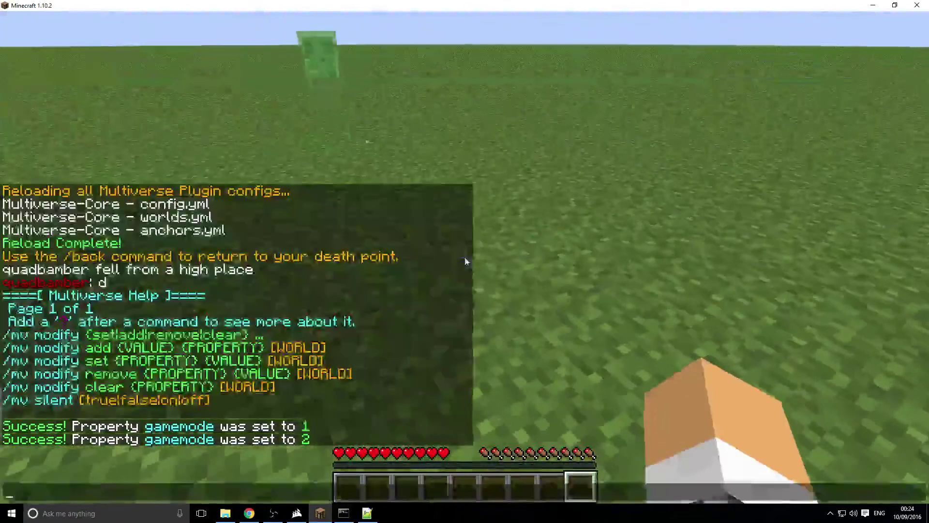
pyautogui.press('Up')
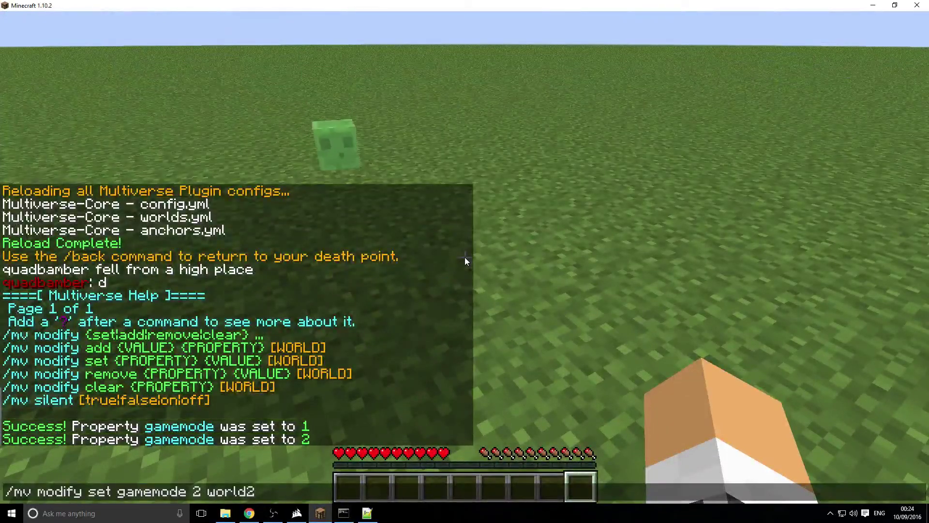
pyautogui.press('Escape')
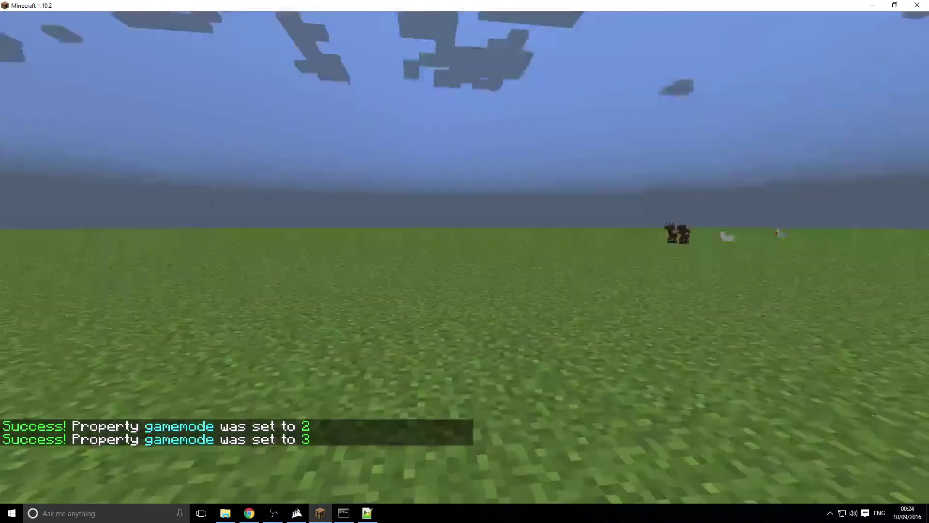
pyautogui.press('t')
pyautogui.press('Up')
pyautogui.press('Escape')
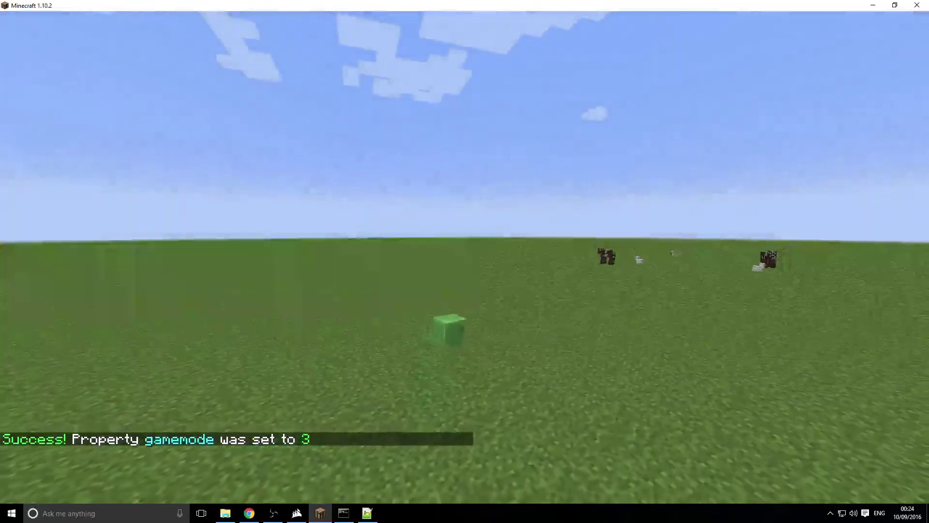
# Teleport the player out of world2 back to spawn with the spawn command.
pyautogui.press('/')
pyautogui.write('spawm')
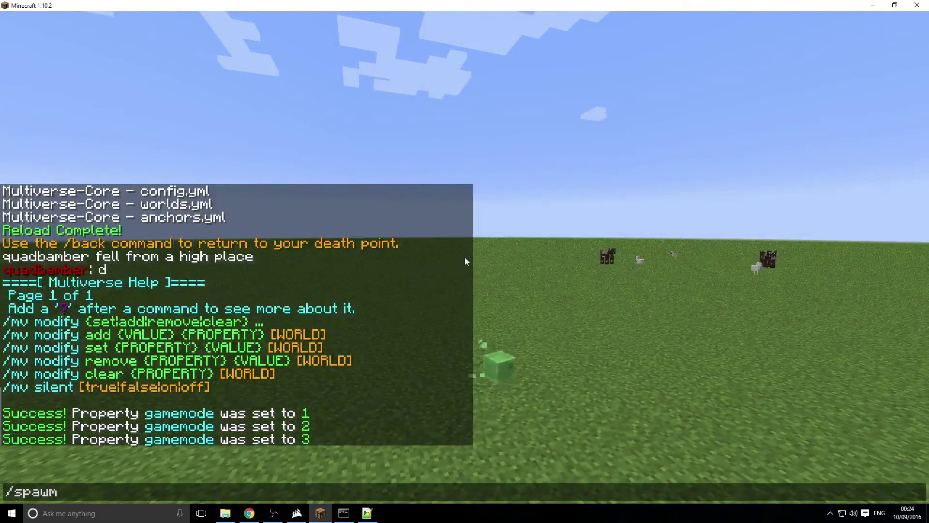
pyautogui.press('Return')
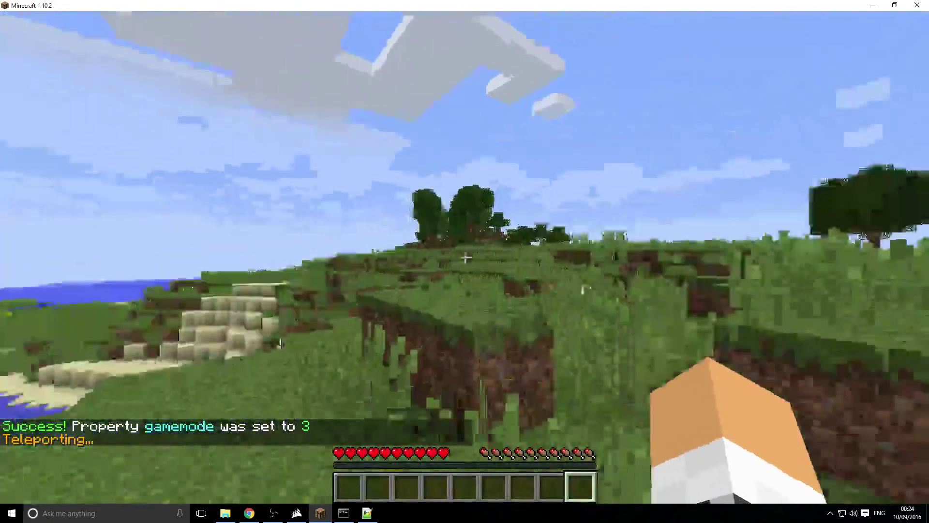
pyautogui.press('4')
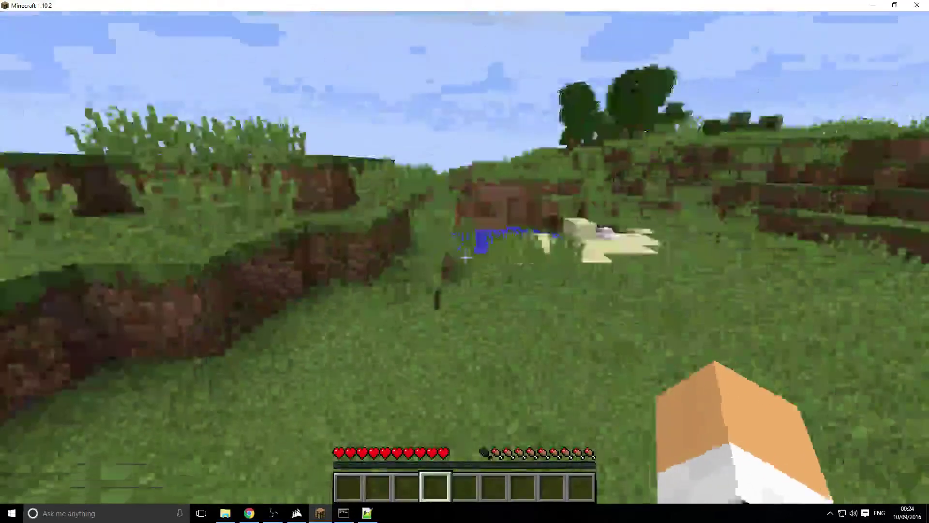
pyautogui.scroll(-2, 464, 261)
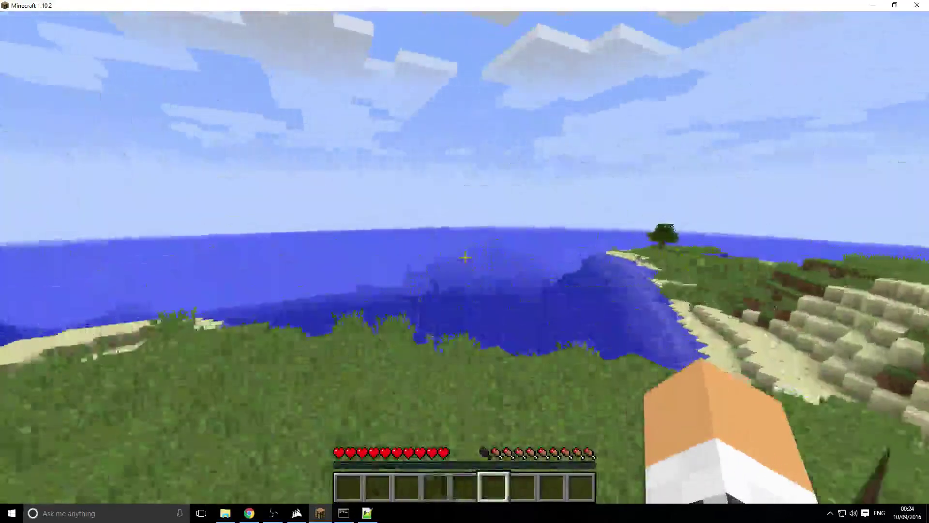